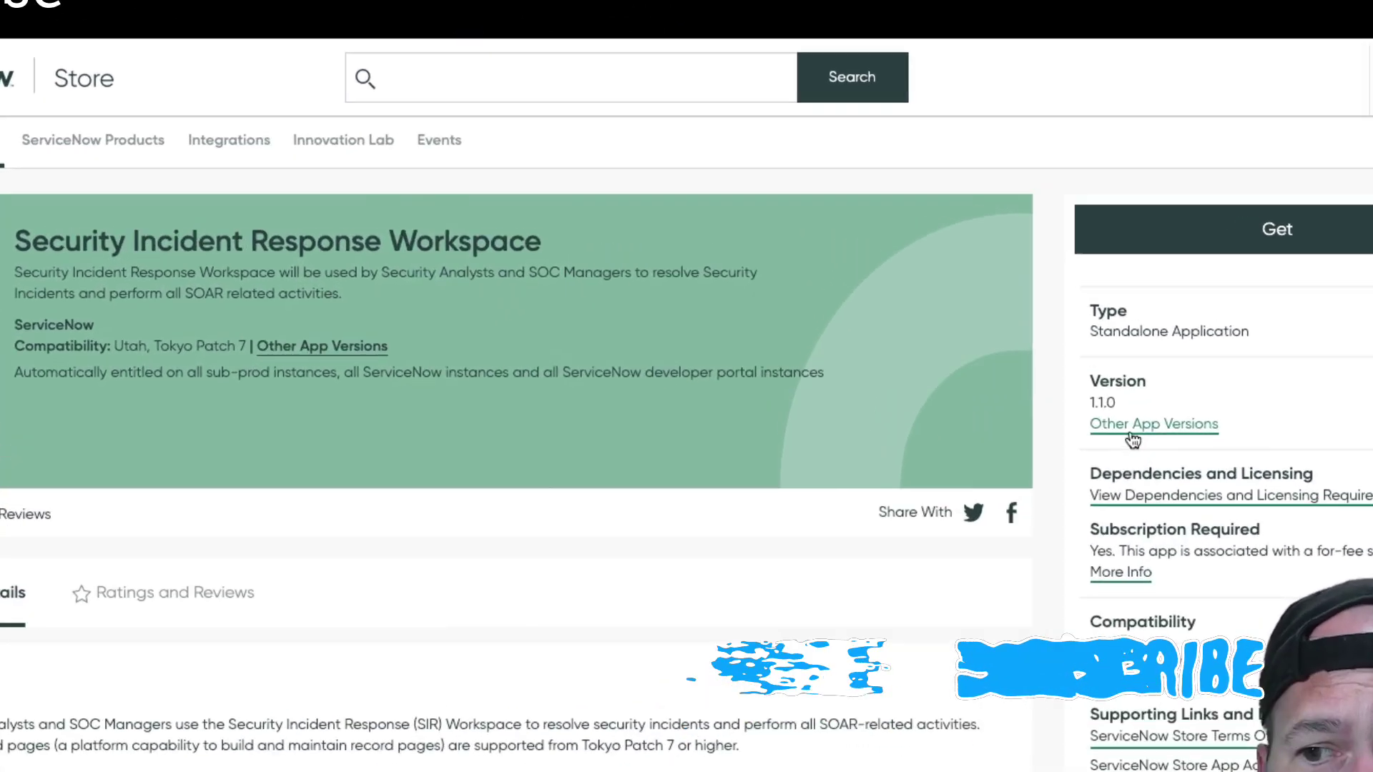
- Open the app's Version History and mark the 1.1.0 new features: CISO and Manager overview dashboards
left_click(992, 336)
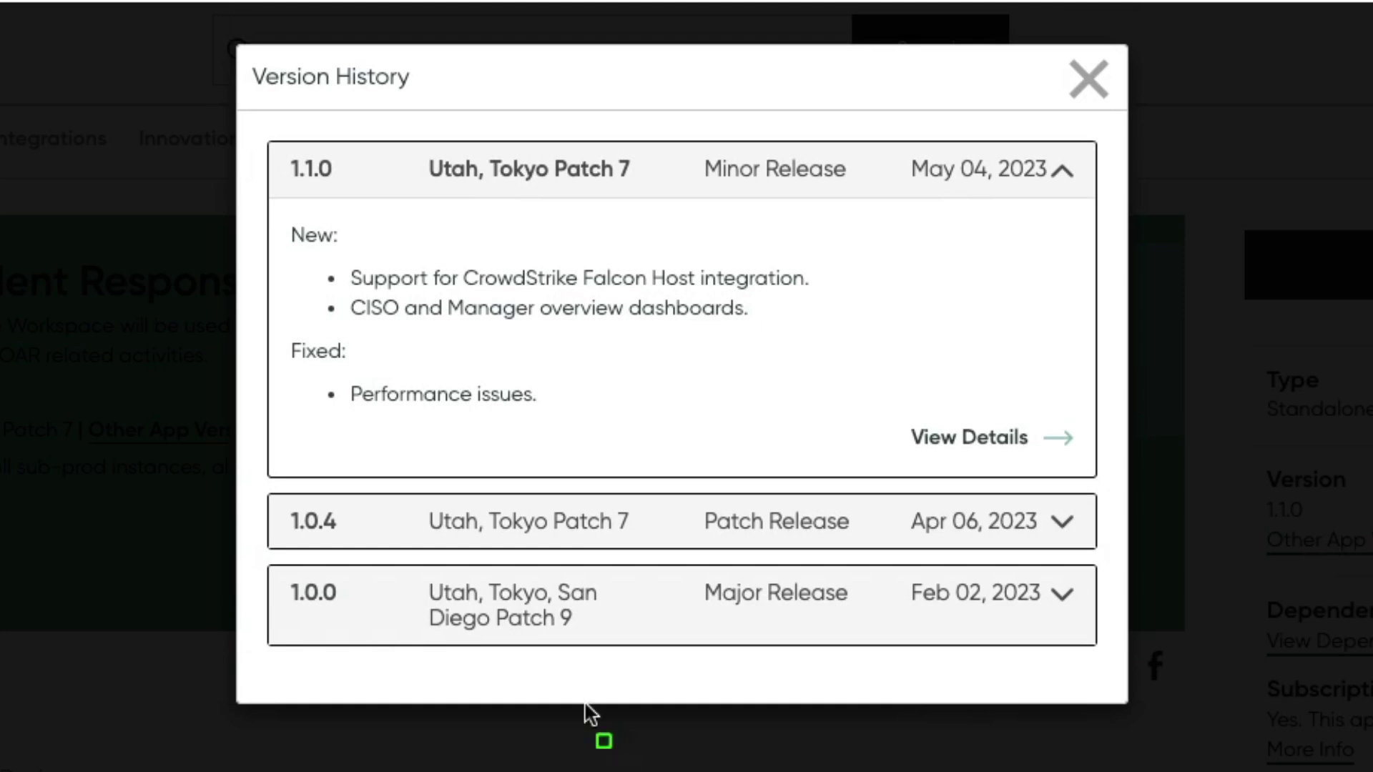
left_click_drag(259, 210, 898, 351)
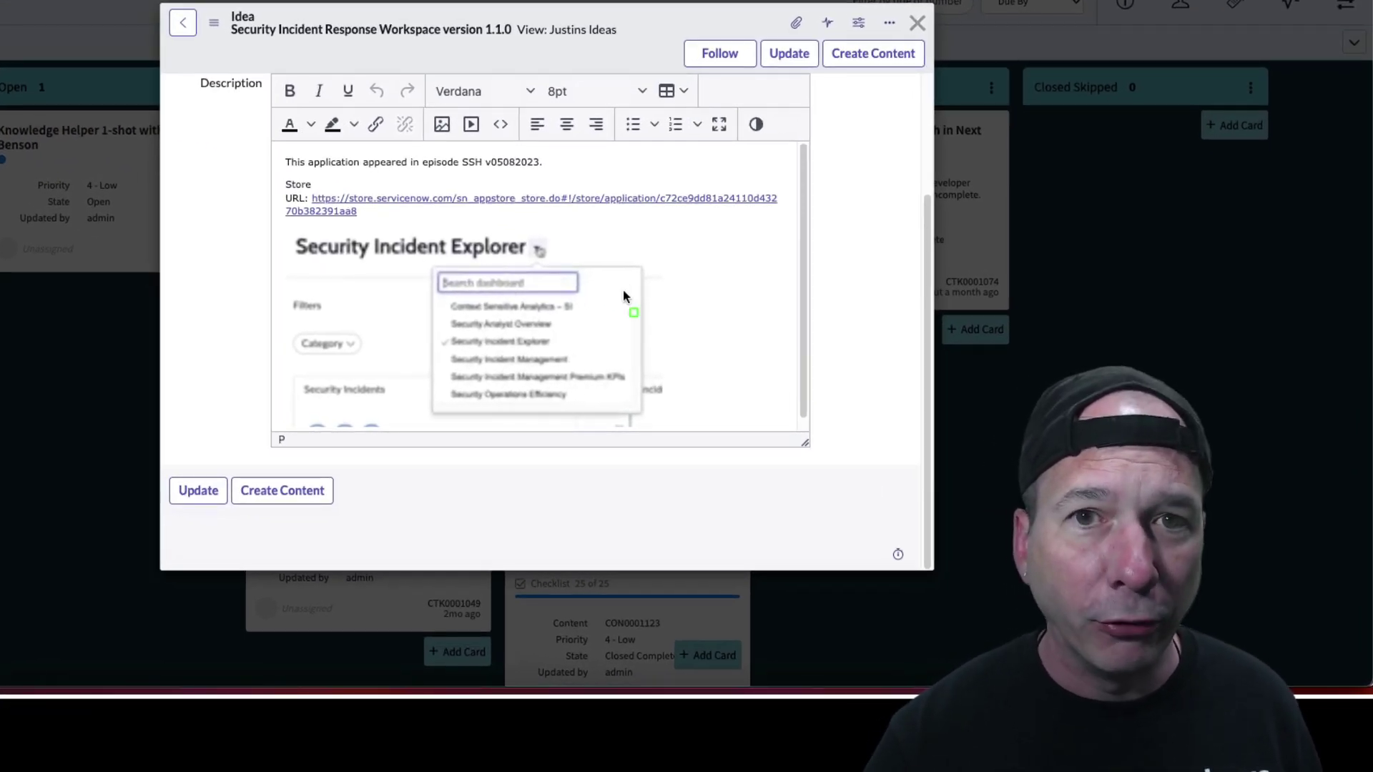
- Mark the dashboard list in the idea record's screenshot
mouse_move(410, 261)
left_mouse_down()
mouse_move(610, 367)
mouse_move(662, 409)
mouse_move(657, 421)
left_mouse_up()
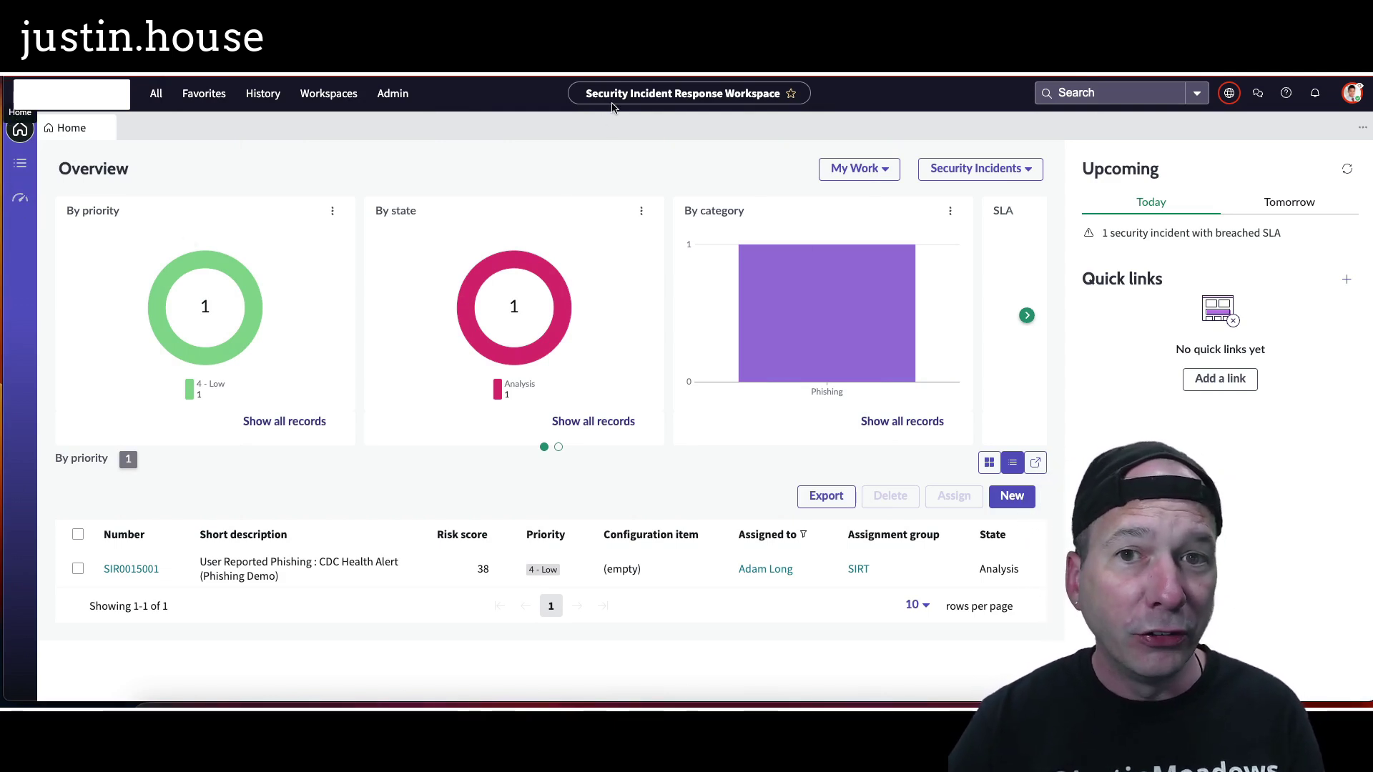
- From the SIR Dashboards sidebar, choose CISO Dashboard in the dashboard dropdown
left_click(19, 200)
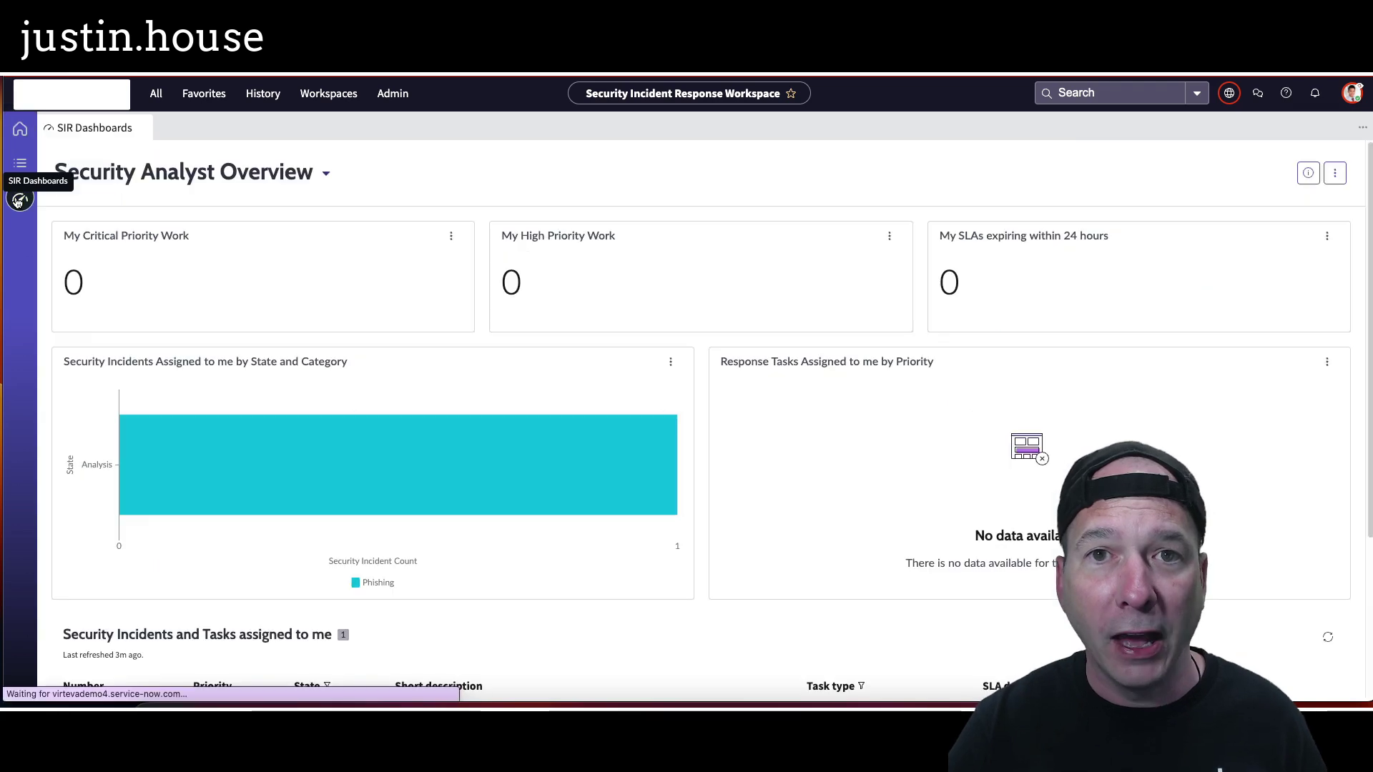
left_click(321, 179)
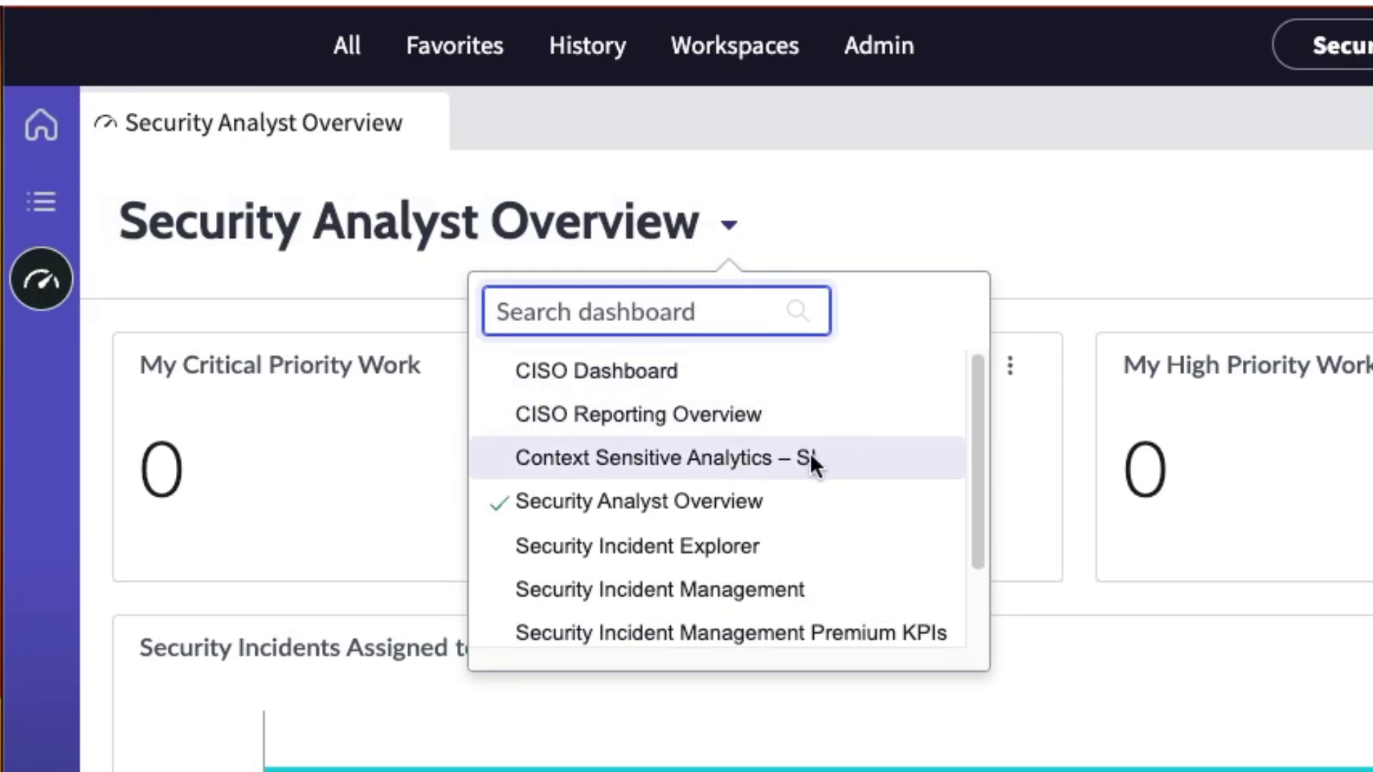
left_click(691, 366)
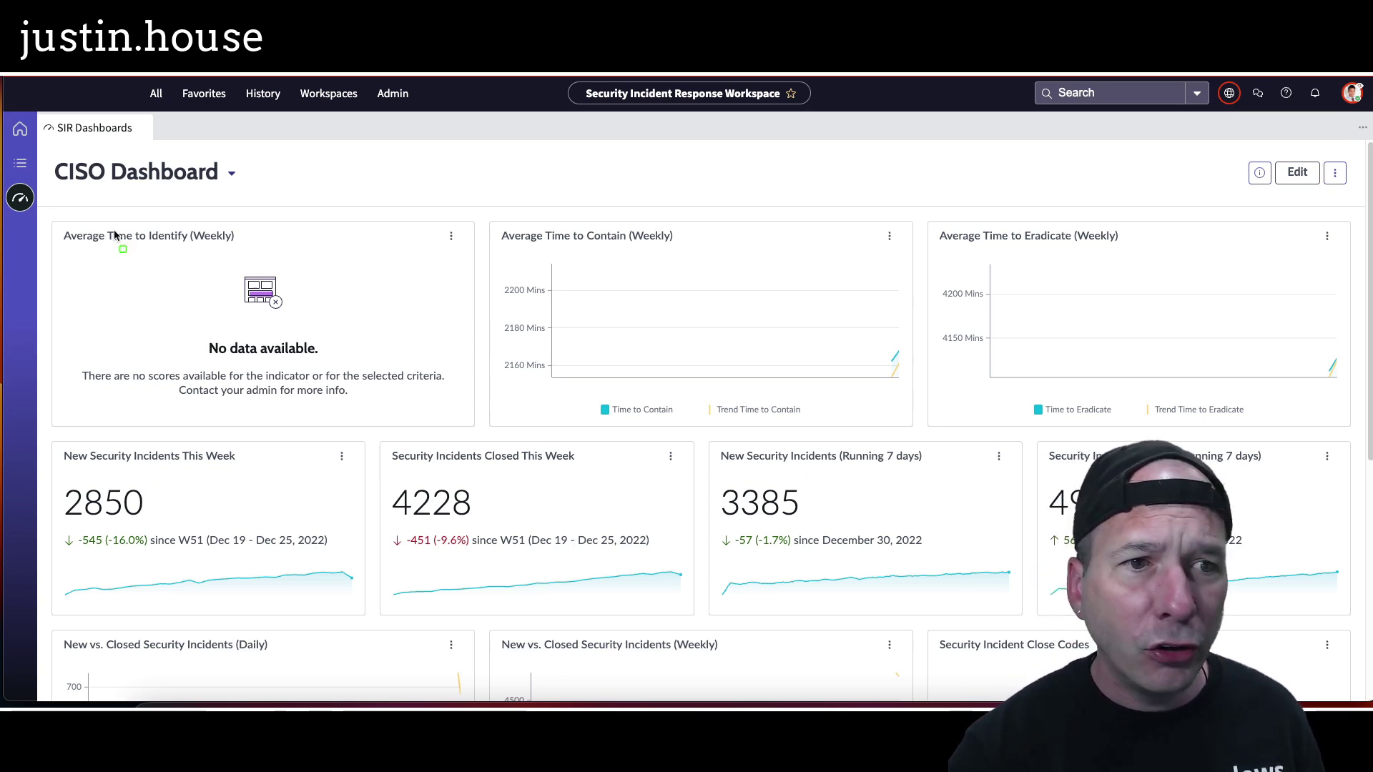
left_click_drag(52, 219, 303, 275)
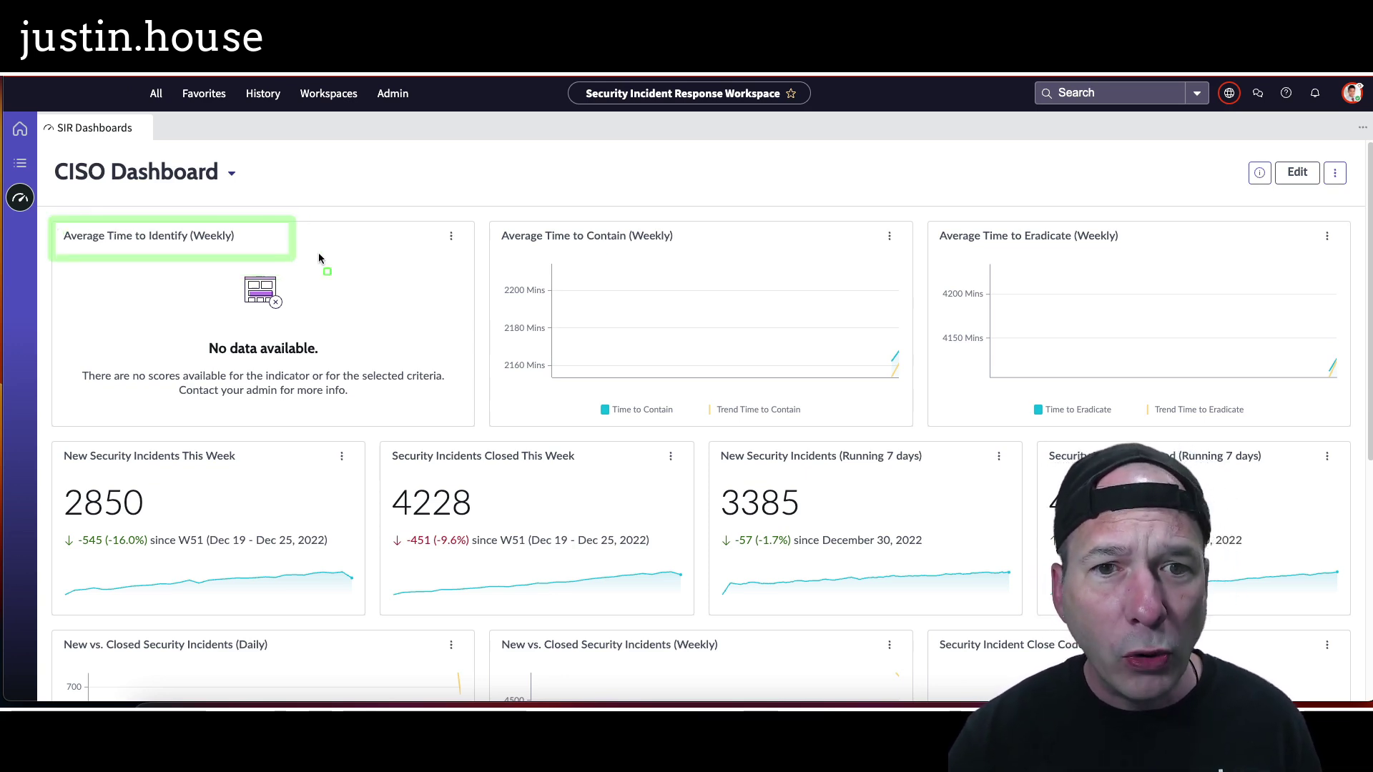
left_click_drag(492, 217, 699, 268)
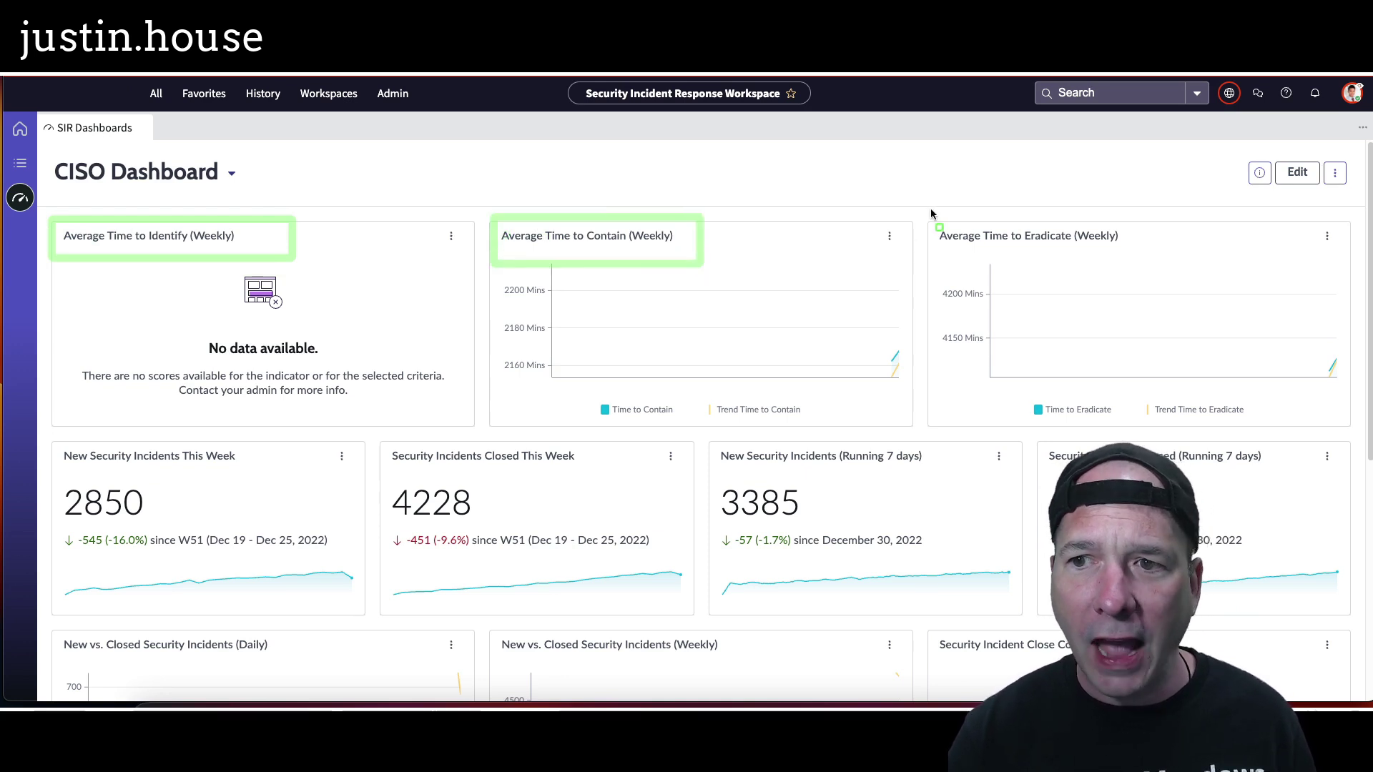
mouse_move(928, 210)
left_mouse_down()
mouse_move(1139, 238)
mouse_move(1141, 263)
left_mouse_up()
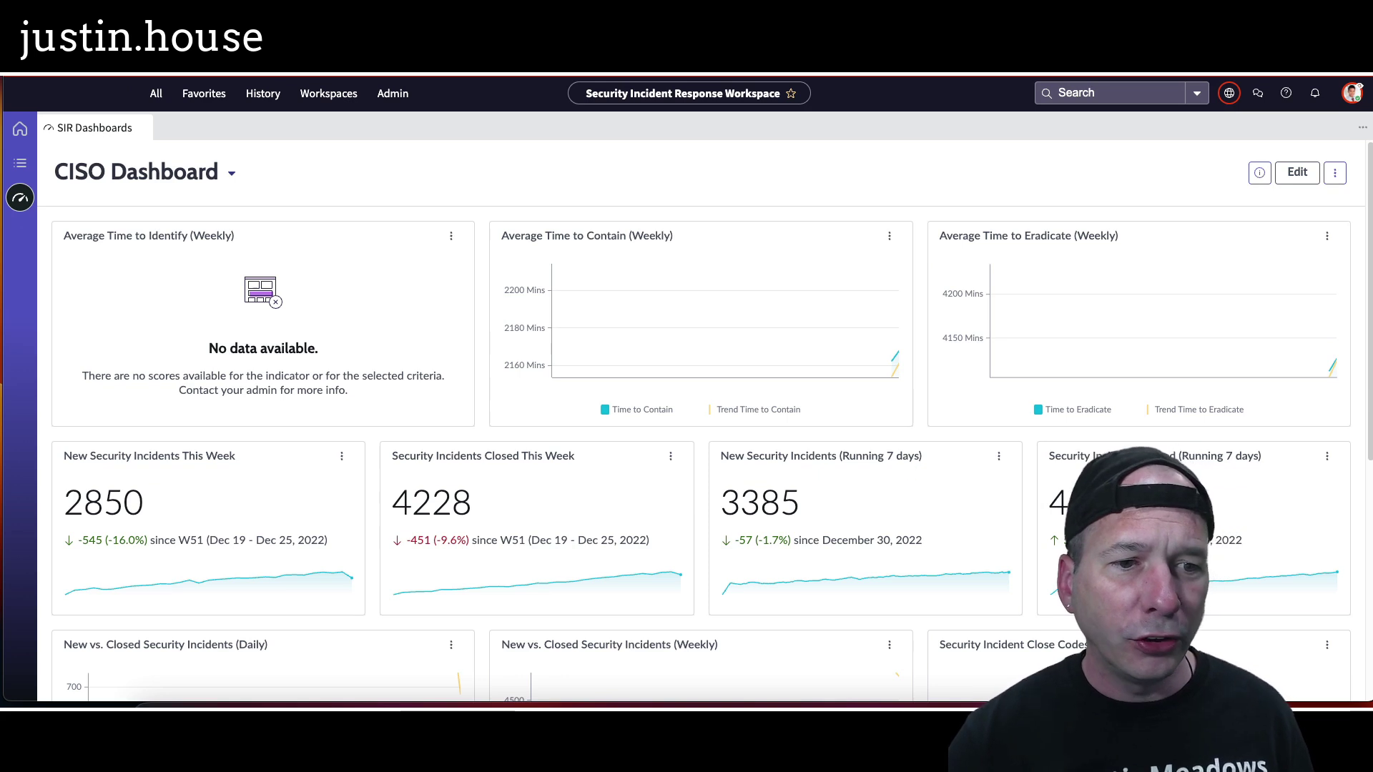
left_click_drag(44, 431, 249, 470)
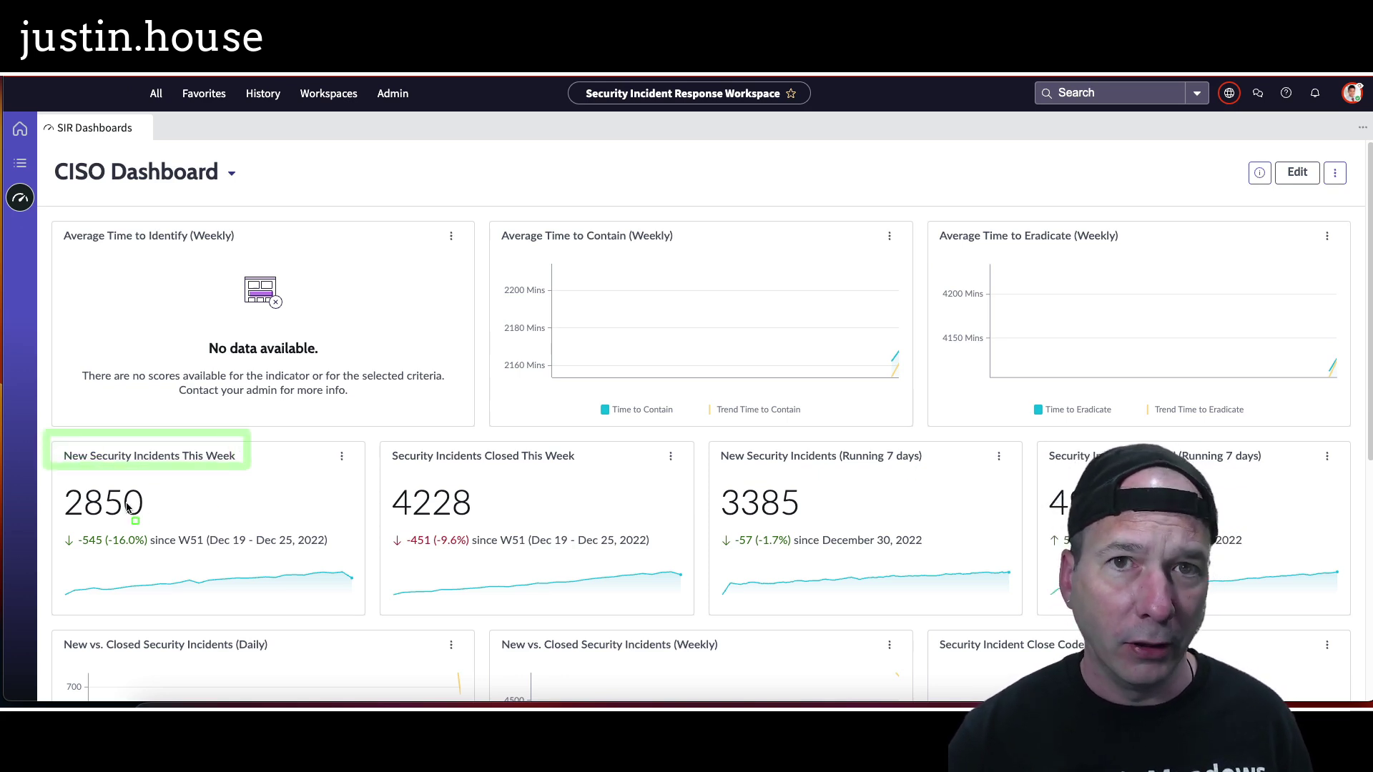
mouse_move(381, 433)
left_mouse_down()
mouse_move(425, 456)
mouse_move(580, 470)
left_mouse_up()
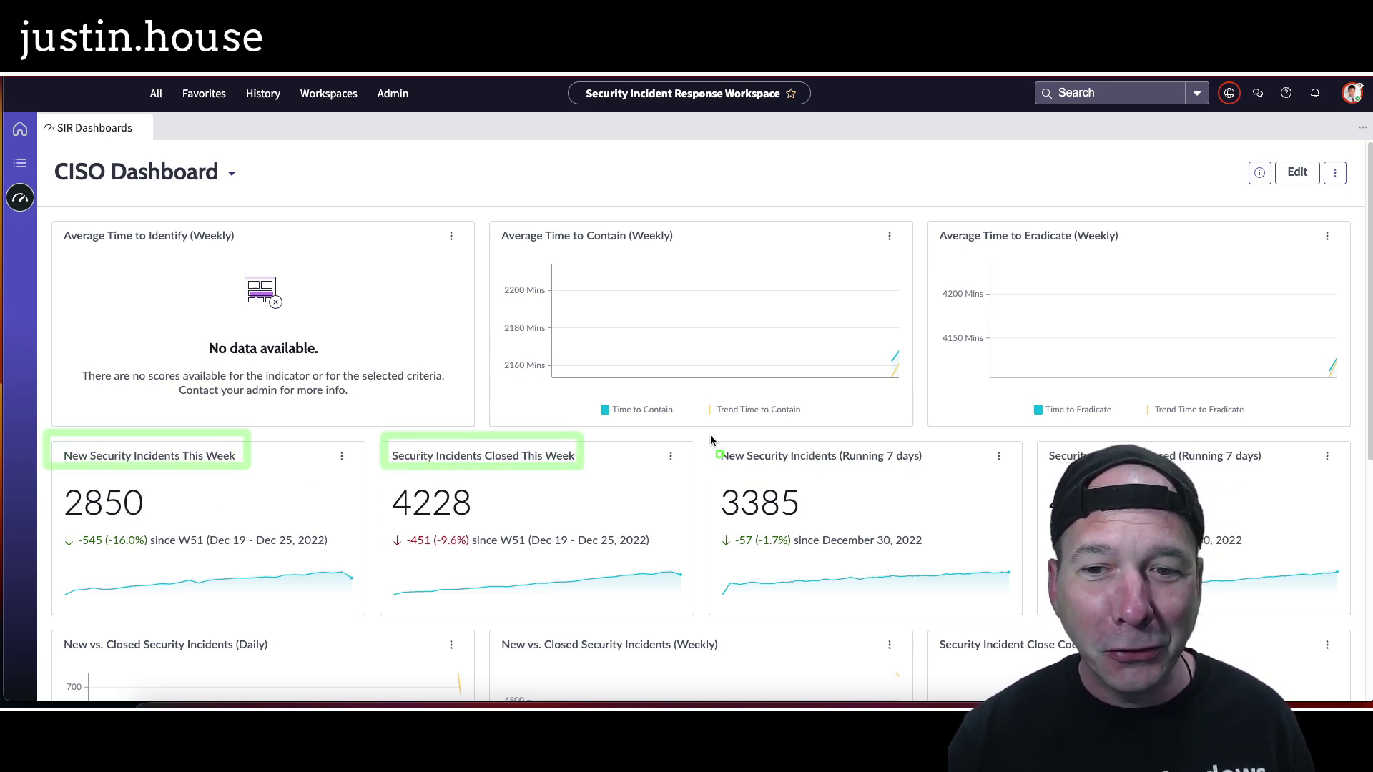
left_click_drag(697, 431, 959, 472)
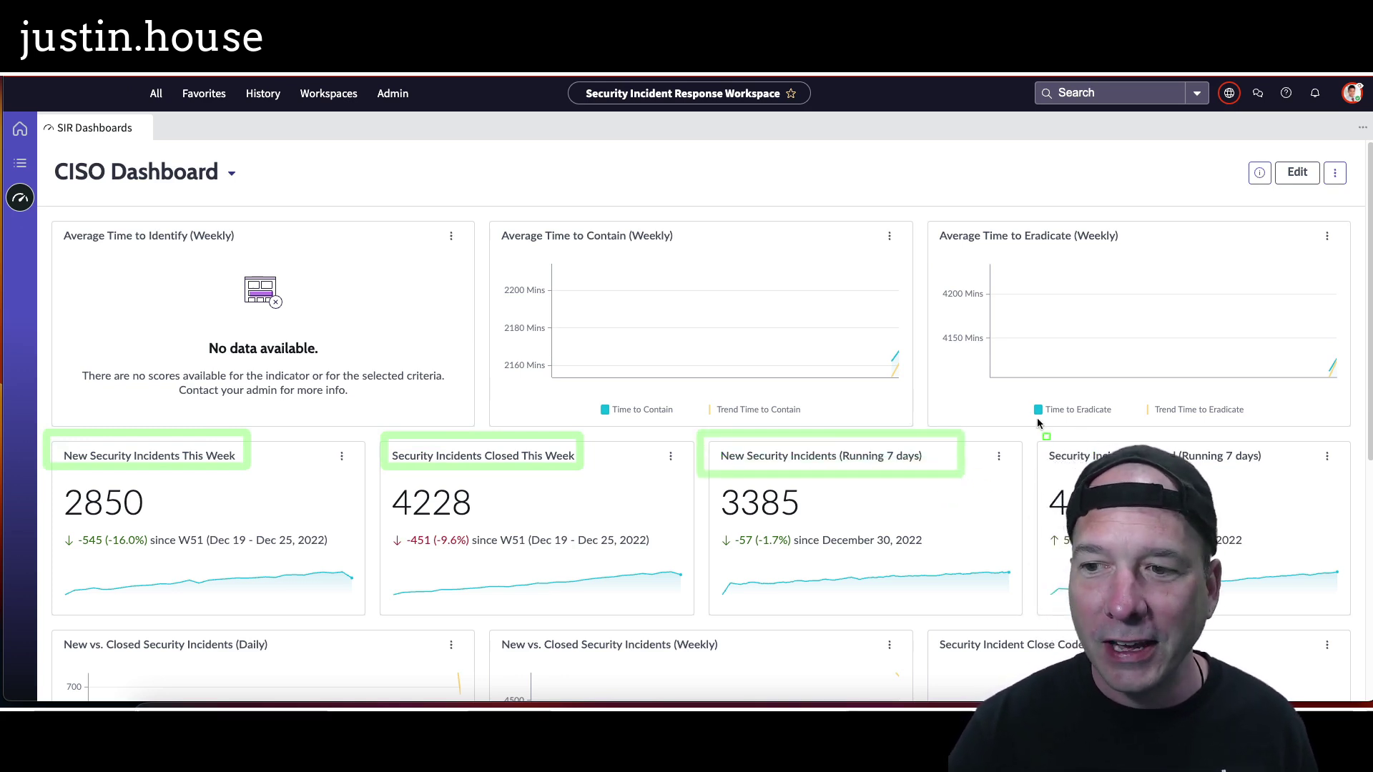
mouse_move(1033, 430)
left_mouse_down()
mouse_move(1115, 471)
mouse_move(1281, 469)
left_mouse_up()
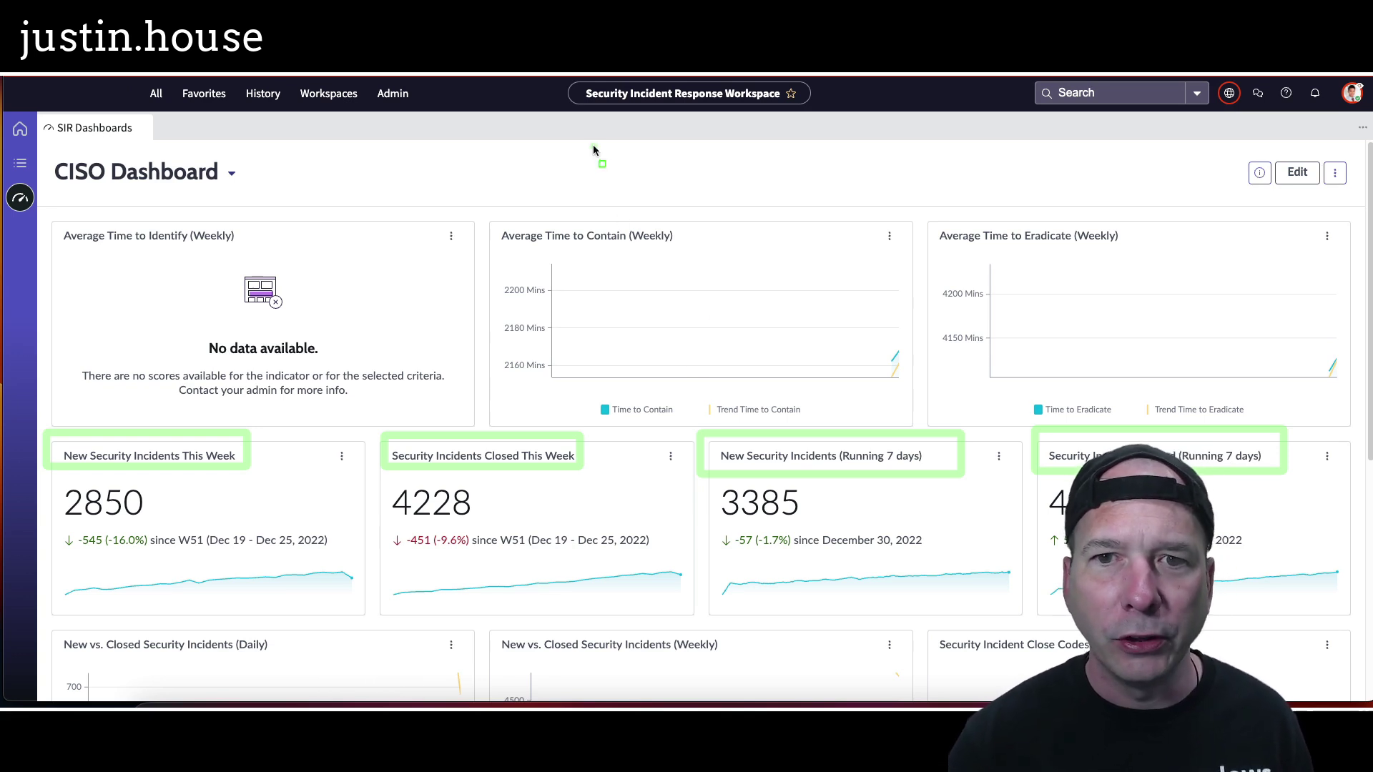
key("Escape")
scroll(790, 308, "down", 5)
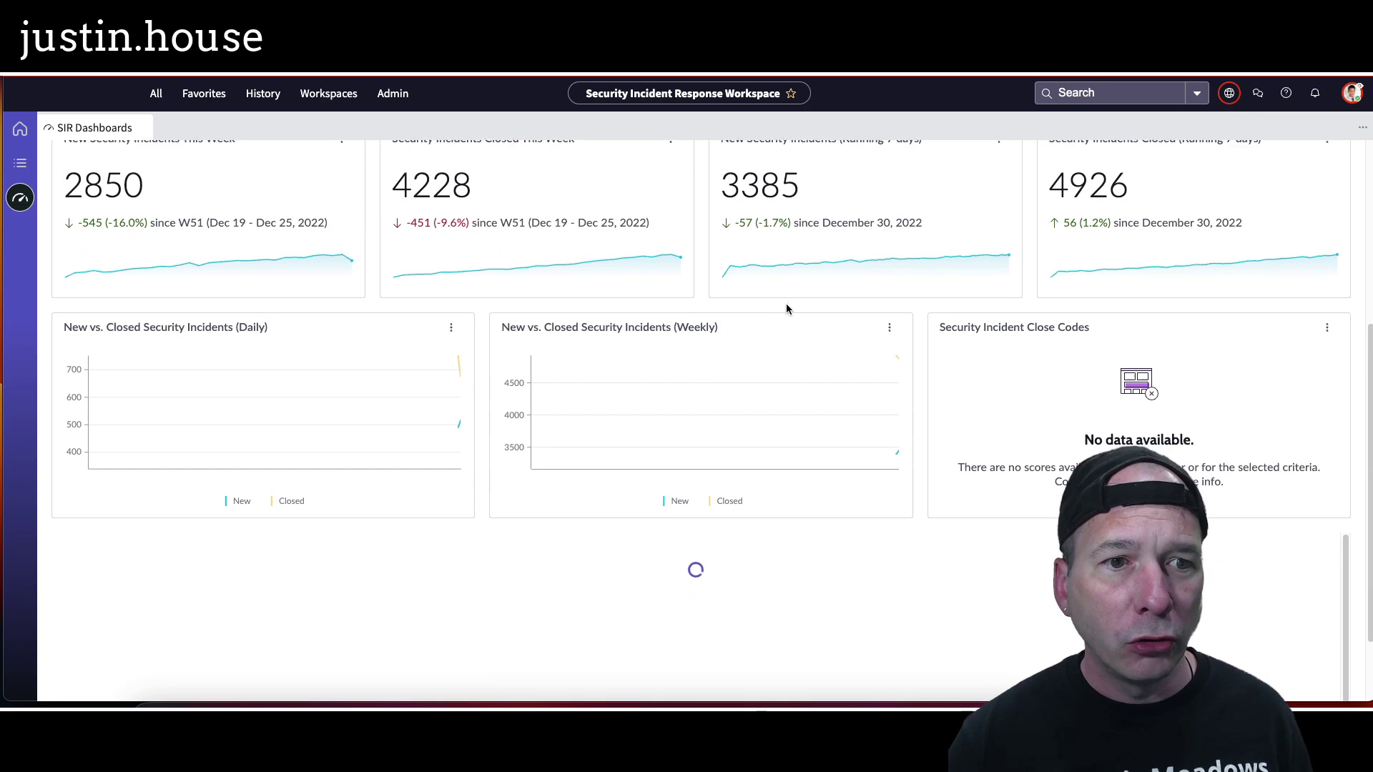
scroll(786, 304, "down", 1)
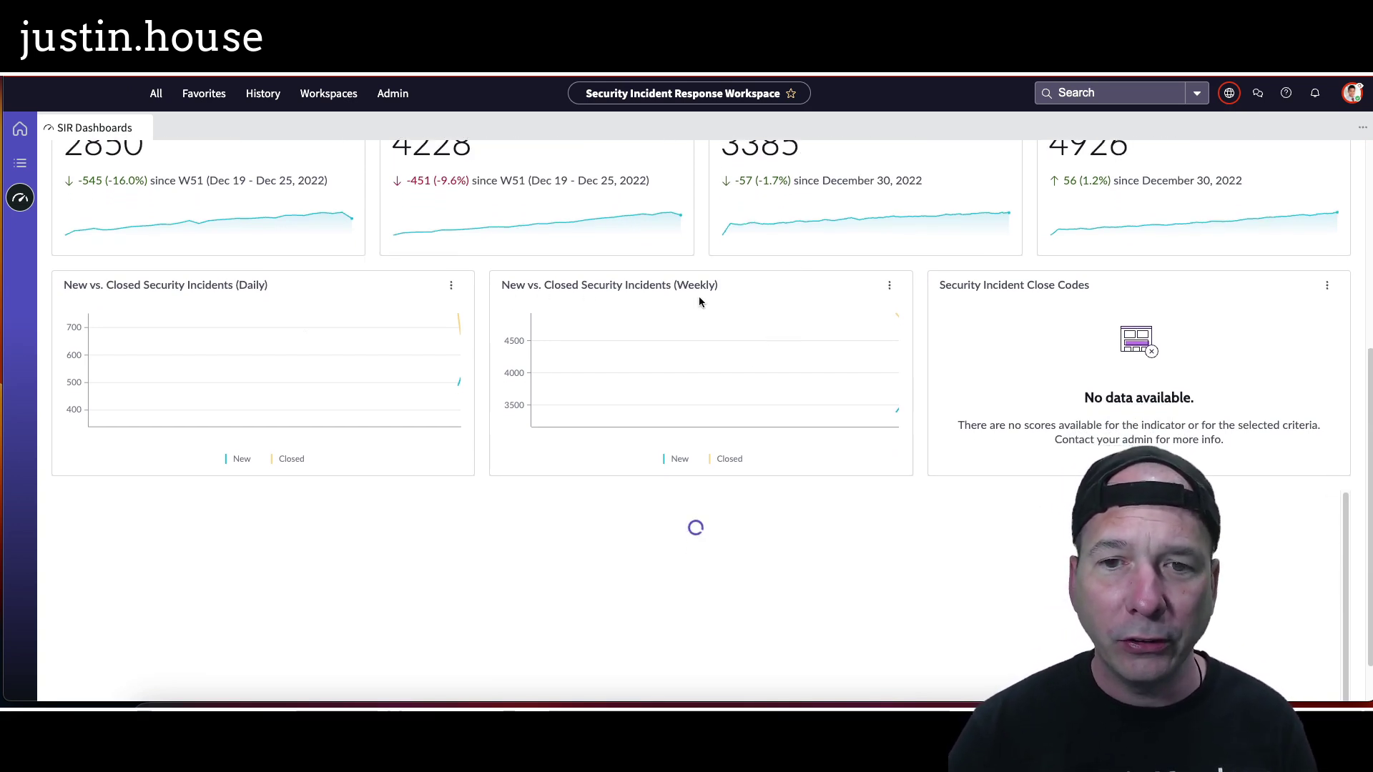
scroll(991, 301, "down", 1)
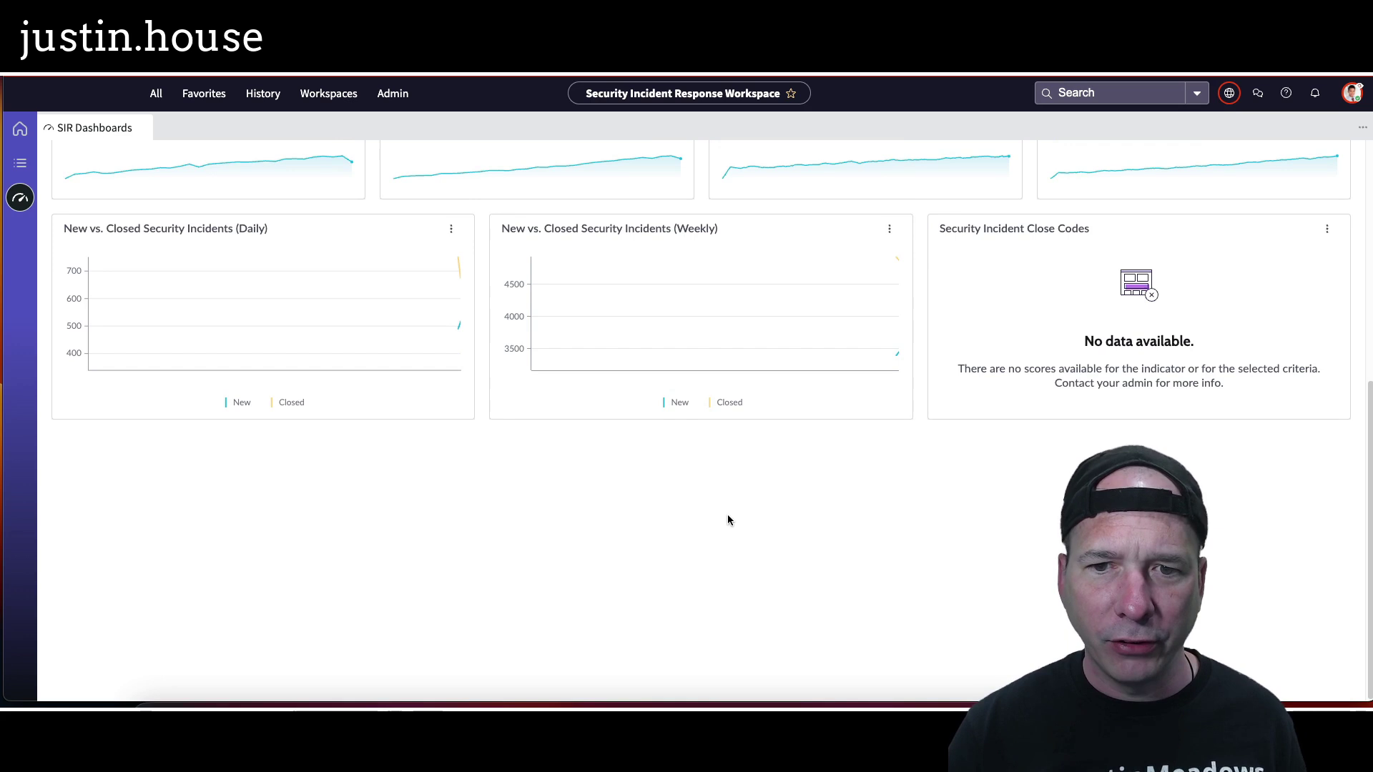
scroll(728, 519, "up", 6)
scroll(727, 518, "up", 1)
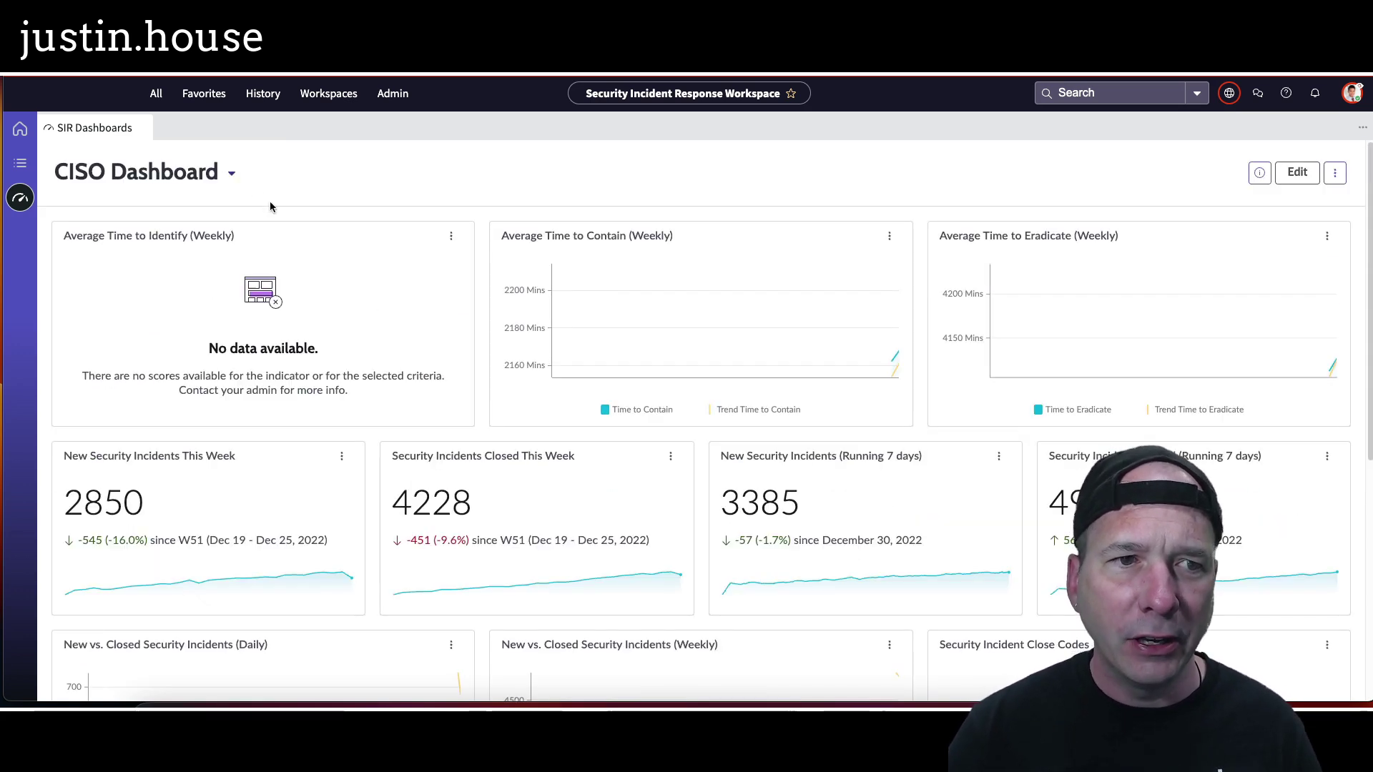
- Open CISO Reporting Overview and mark its New Incidents This Week and Average Time cards
left_click(233, 176)
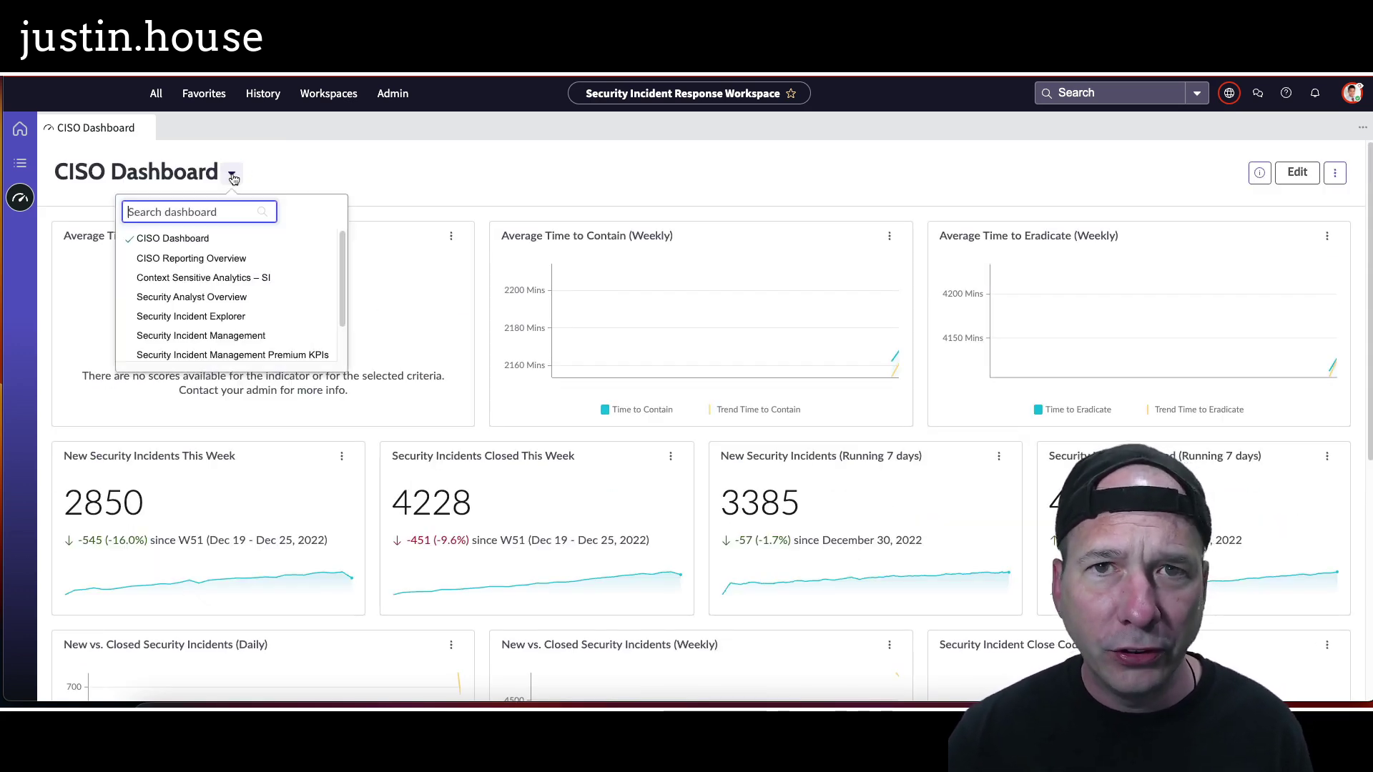
left_click(243, 258)
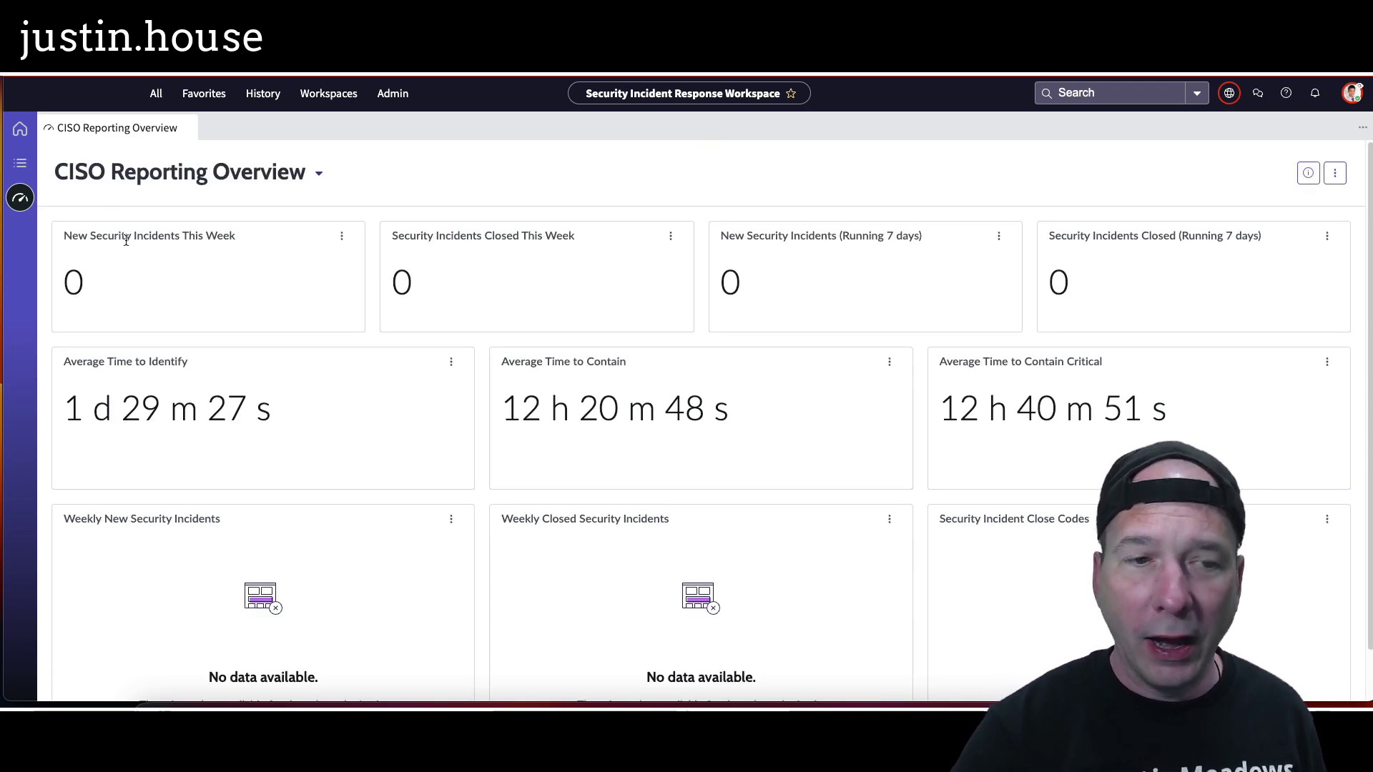
left_click_drag(40, 218, 367, 226)
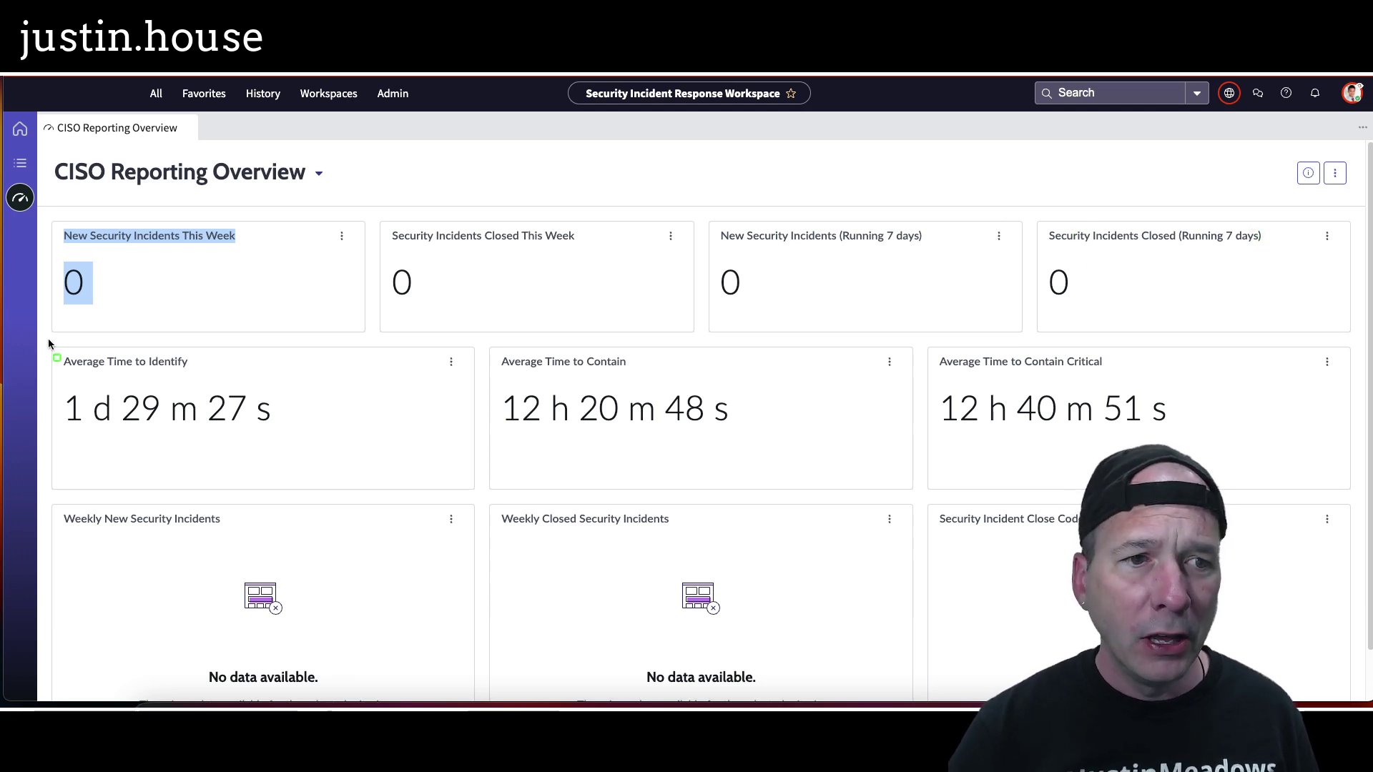
left_click_drag(50, 344, 201, 379)
mouse_move(479, 328)
left_mouse_down()
mouse_move(672, 342)
mouse_move(670, 379)
left_mouse_up()
left_click_drag(912, 323, 1119, 379)
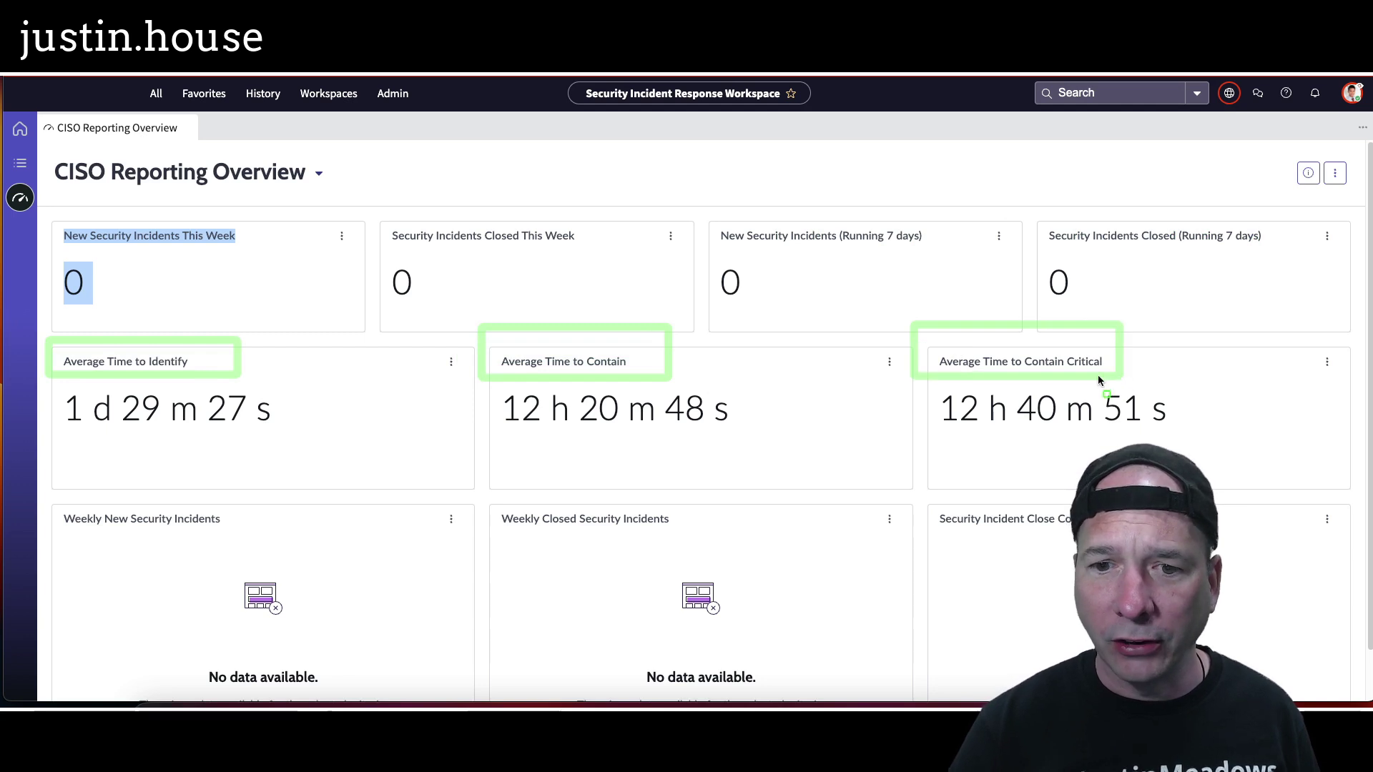
- Mark the Weekly New, Weekly Closed and Close Codes panels, then clear all highlights
scroll(498, 465, "down", 1)
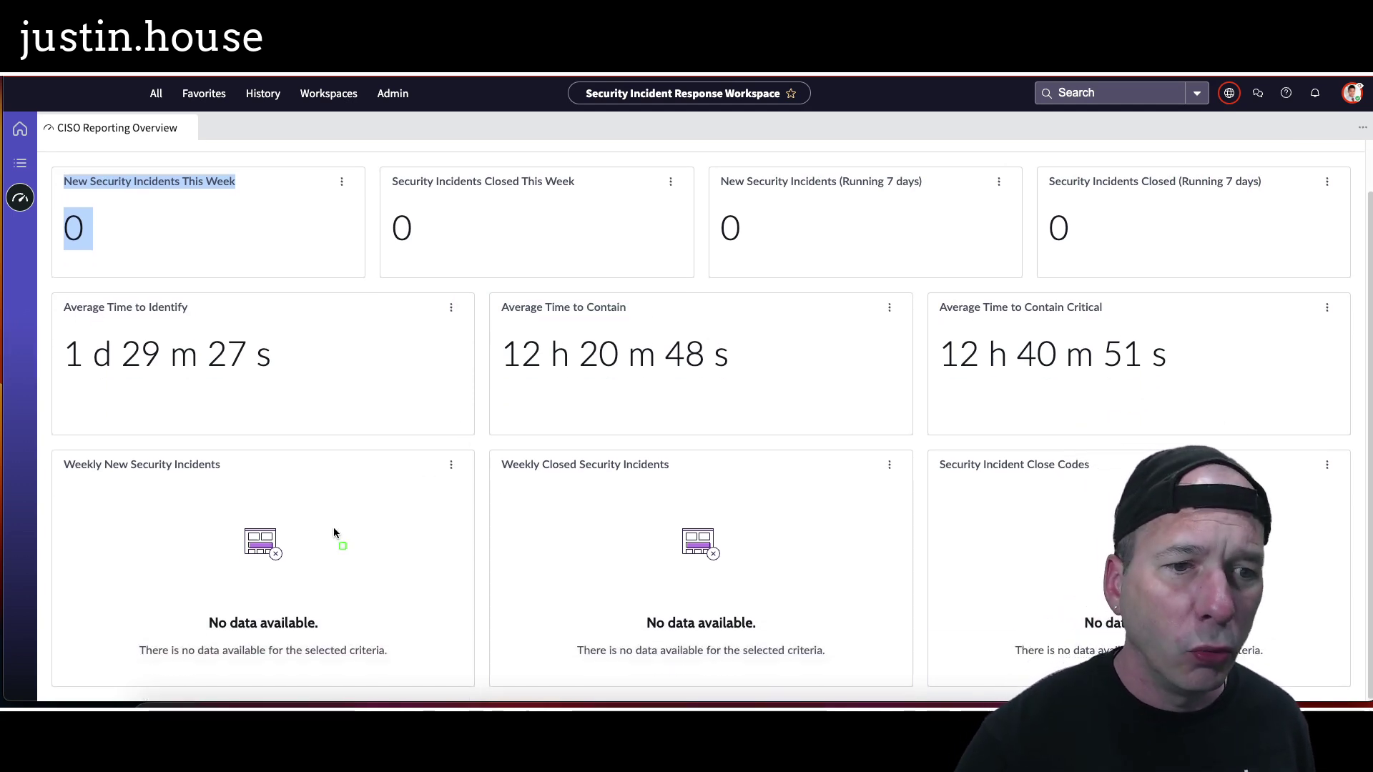
left_click_drag(46, 440, 205, 491)
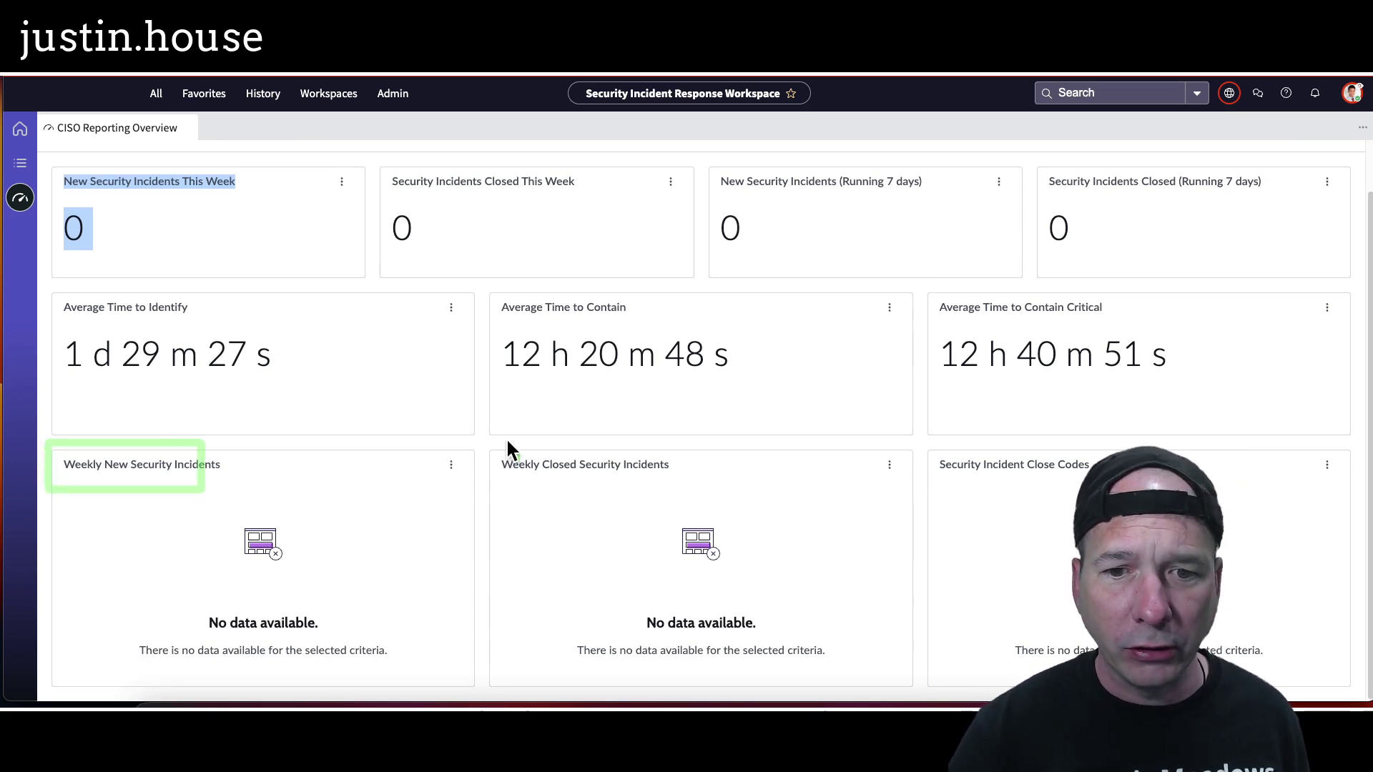
mouse_move(481, 438)
left_mouse_down()
mouse_move(577, 472)
mouse_move(685, 479)
left_mouse_up()
left_click_drag(927, 439, 1113, 487)
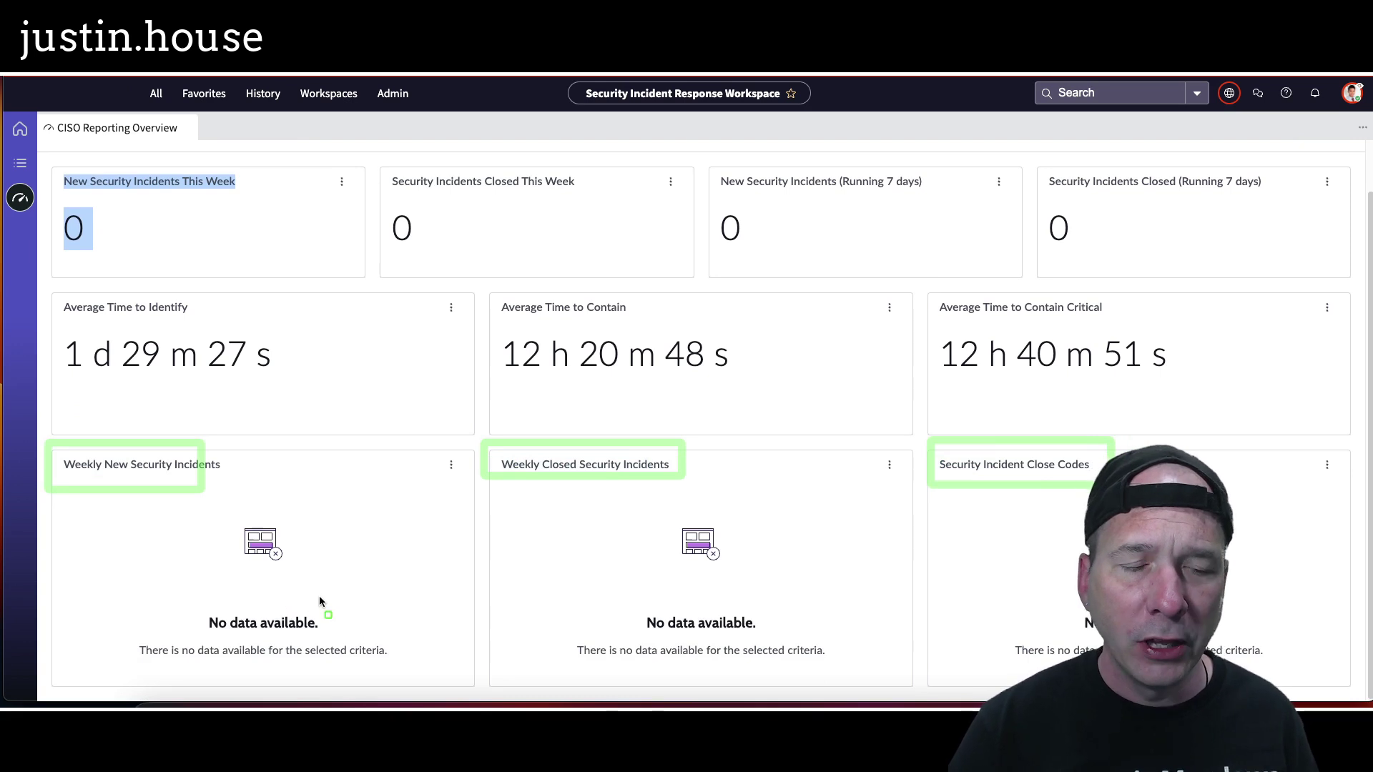
key("Escape")
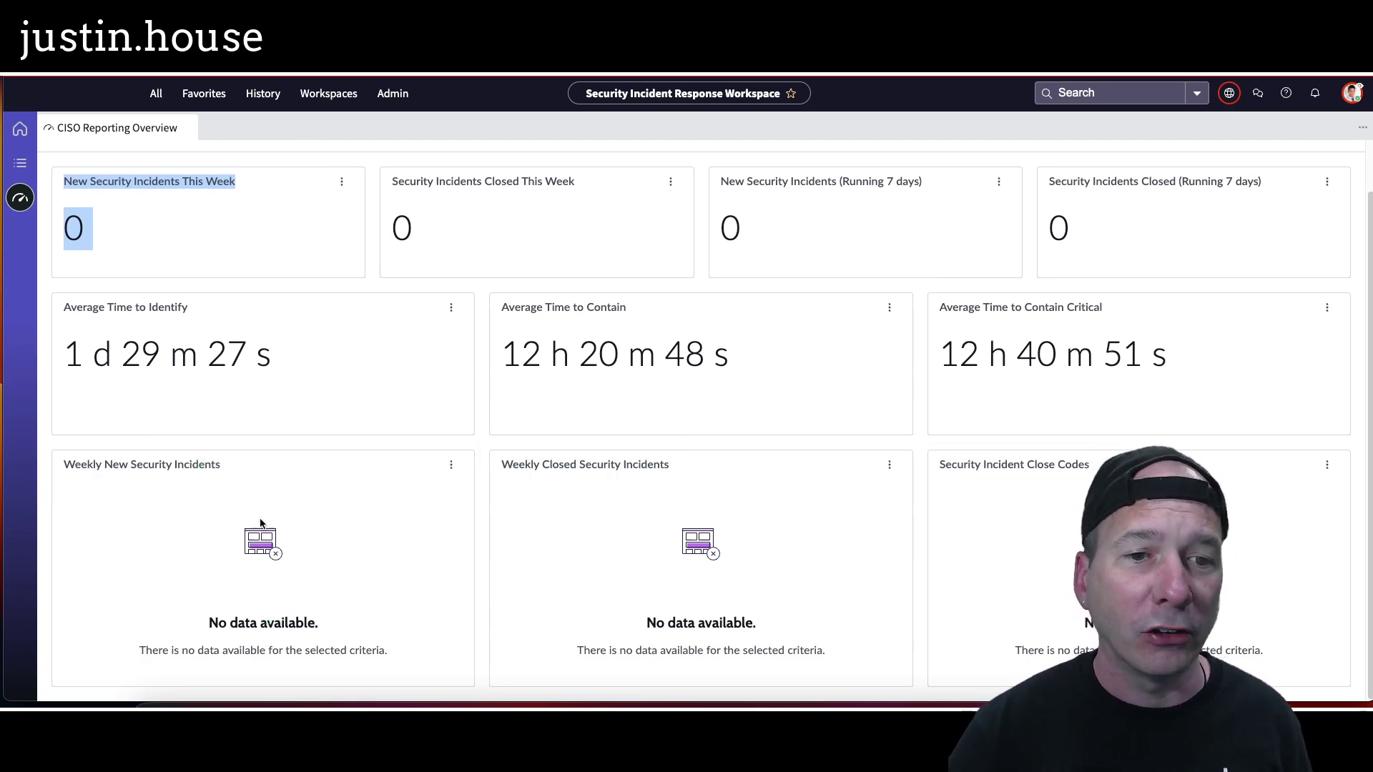
scroll(226, 328, "up", 1)
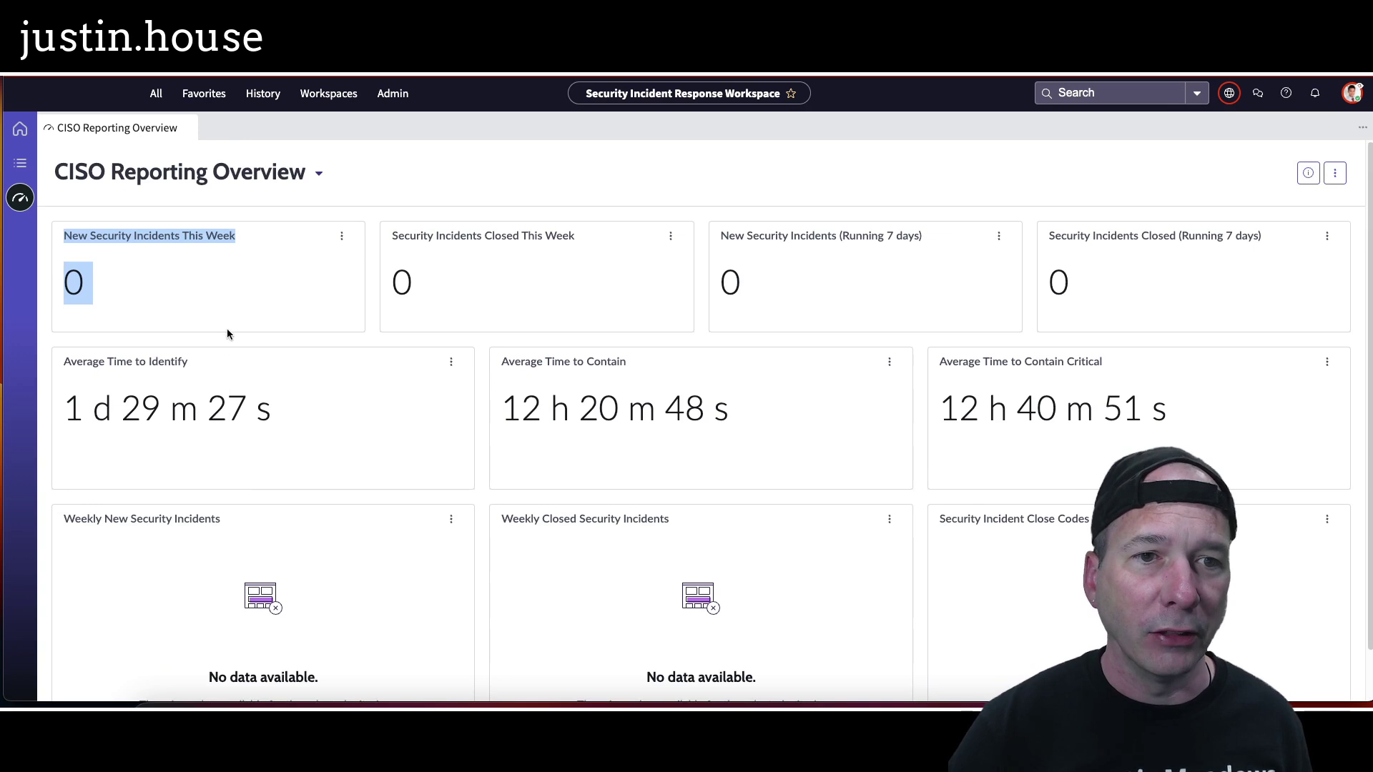
- Choose Security Incident Manager Overview from the dashboard title dropdown
left_click(319, 173)
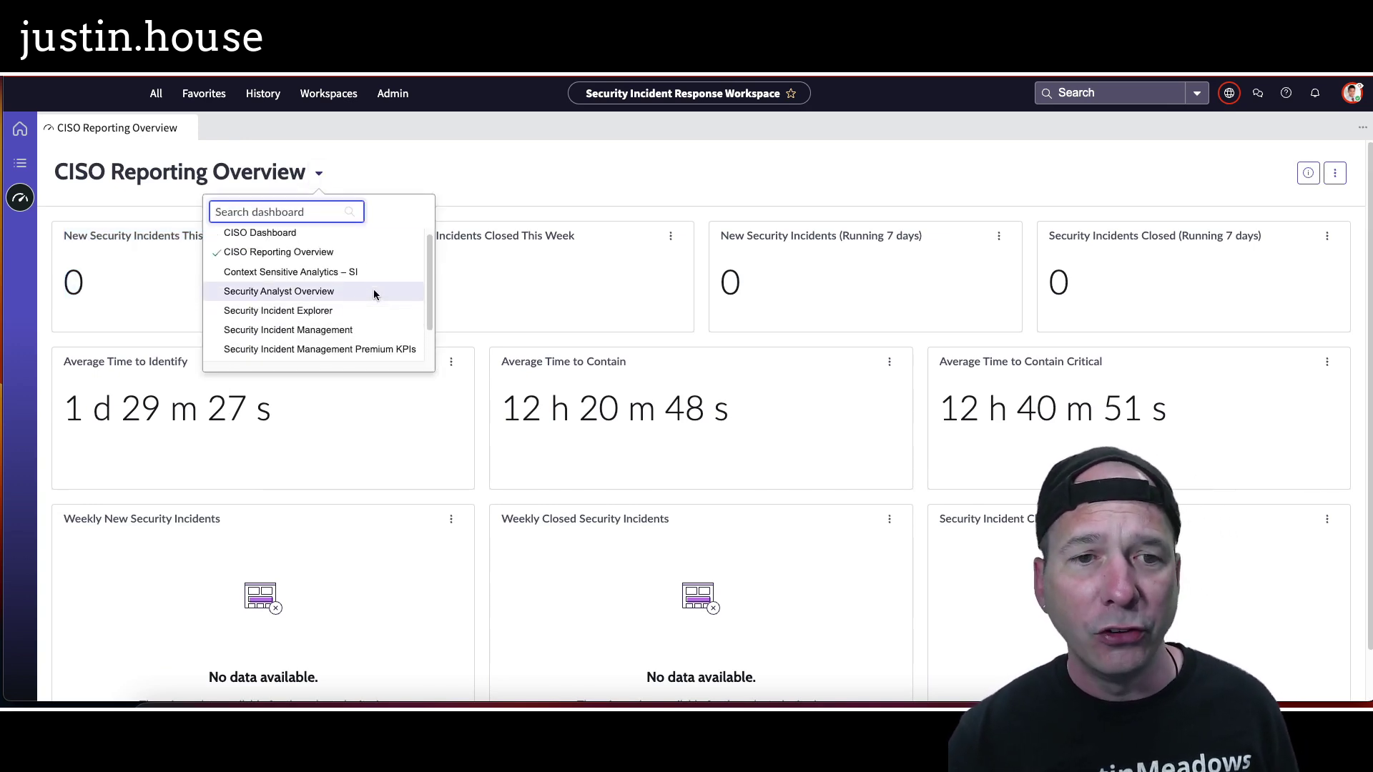
scroll(309, 293, "down", 1)
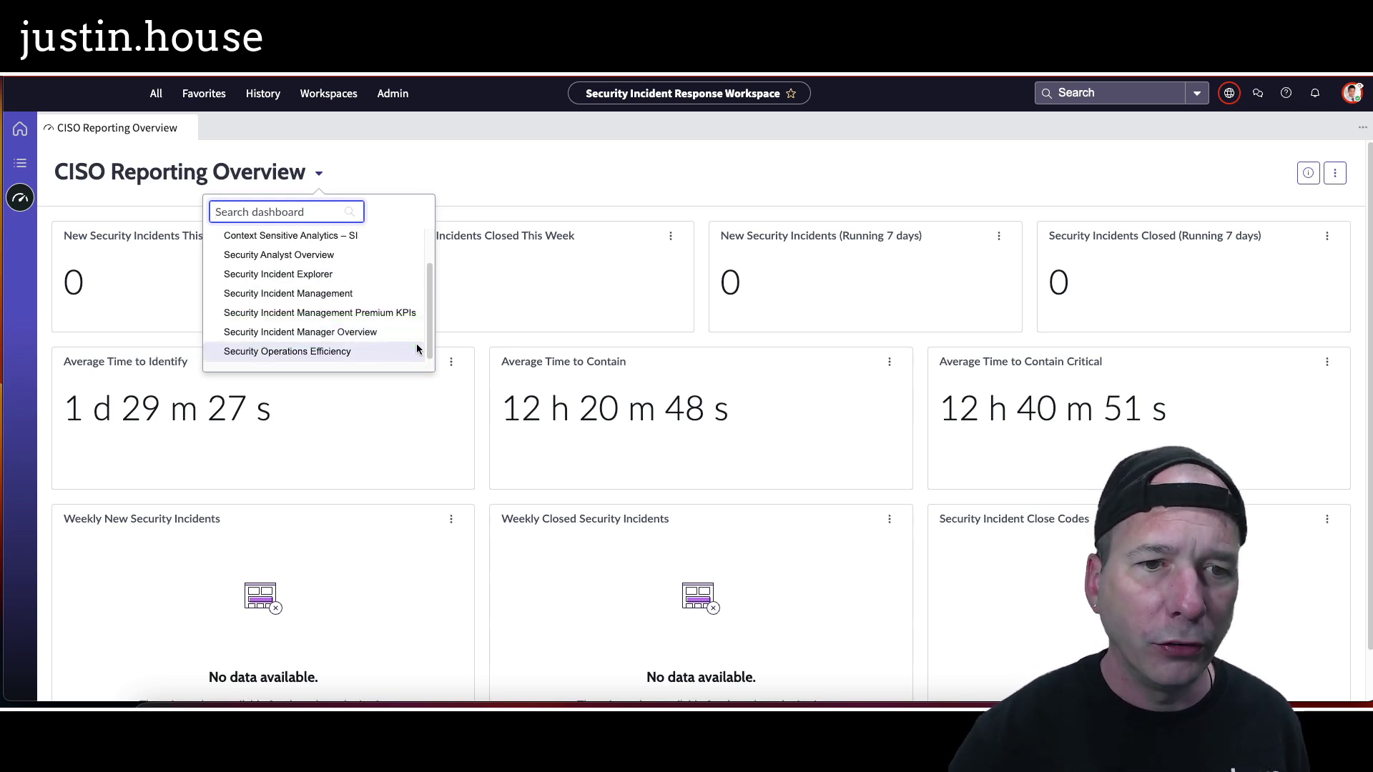
left_click(339, 331)
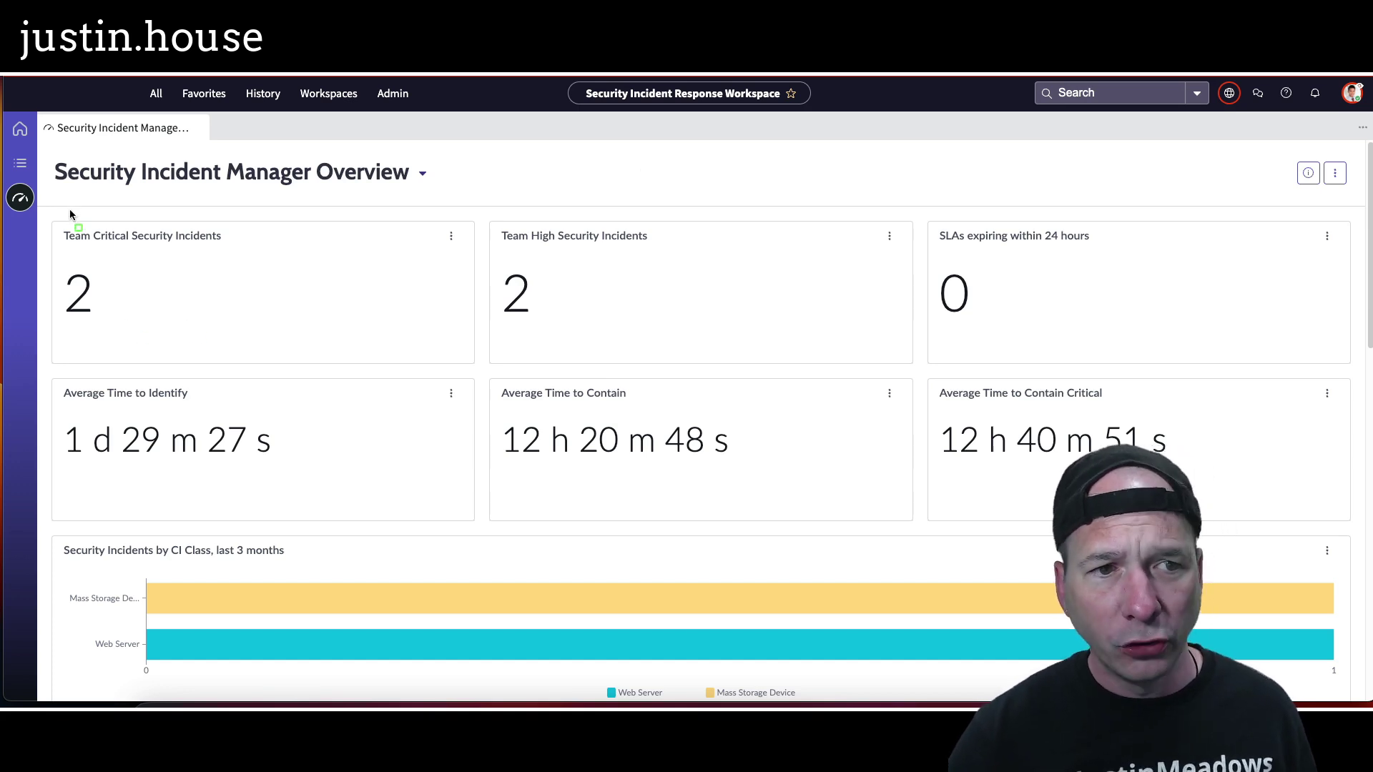
mouse_move(37, 213)
left_mouse_down()
mouse_move(213, 280)
mouse_move(250, 269)
left_mouse_up()
left_click_drag(460, 209, 643, 255)
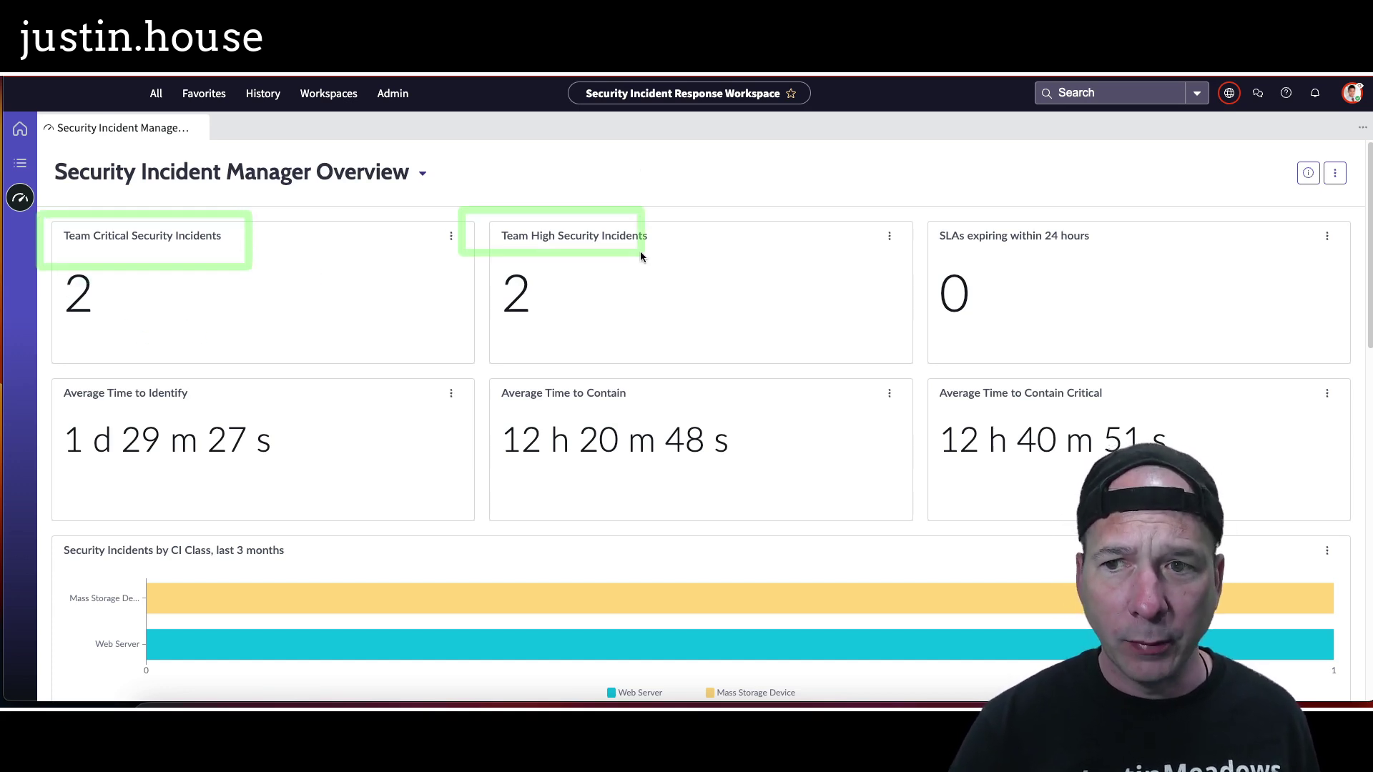
mouse_move(916, 208)
left_mouse_down()
mouse_move(1118, 224)
mouse_move(1131, 254)
left_mouse_up()
left_click_drag(925, 361, 1125, 416)
left_click_drag(480, 367, 657, 412)
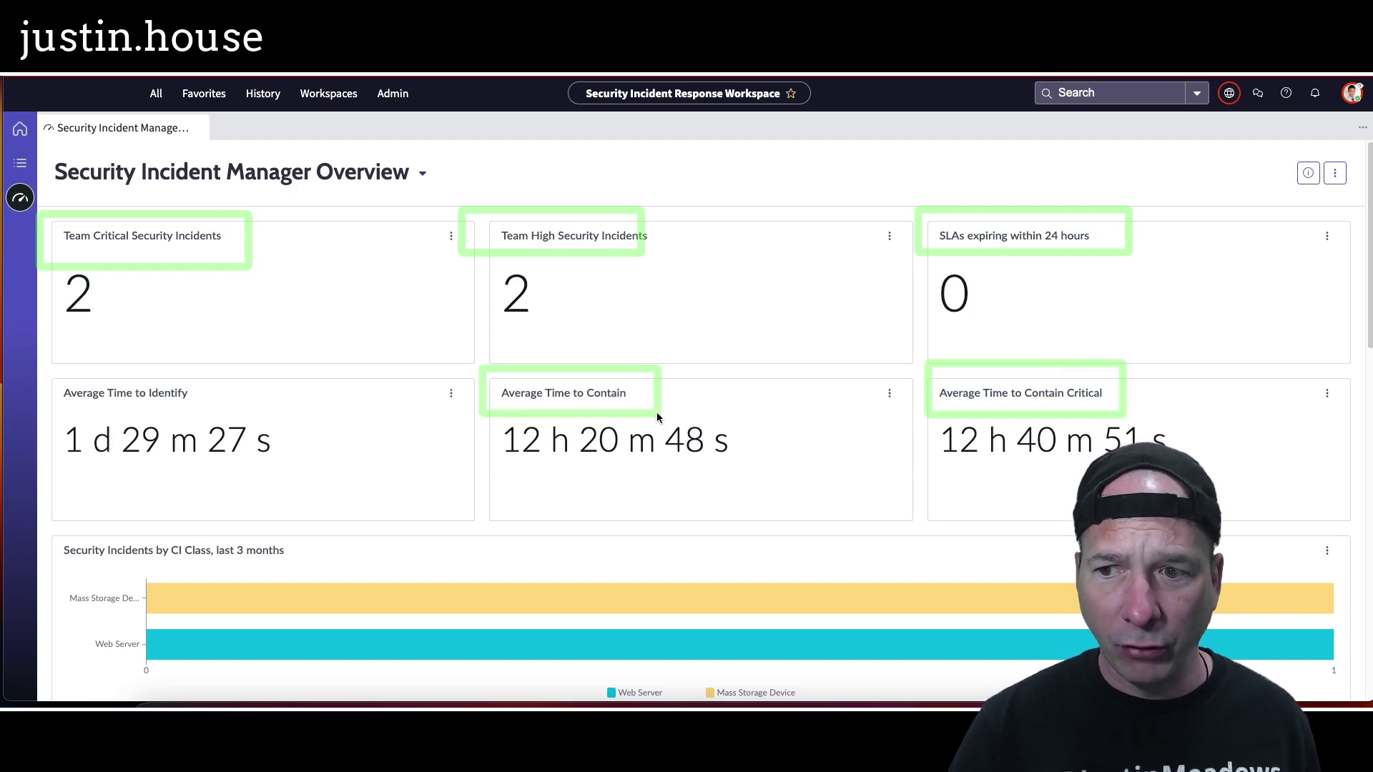
left_click_drag(38, 376, 253, 429)
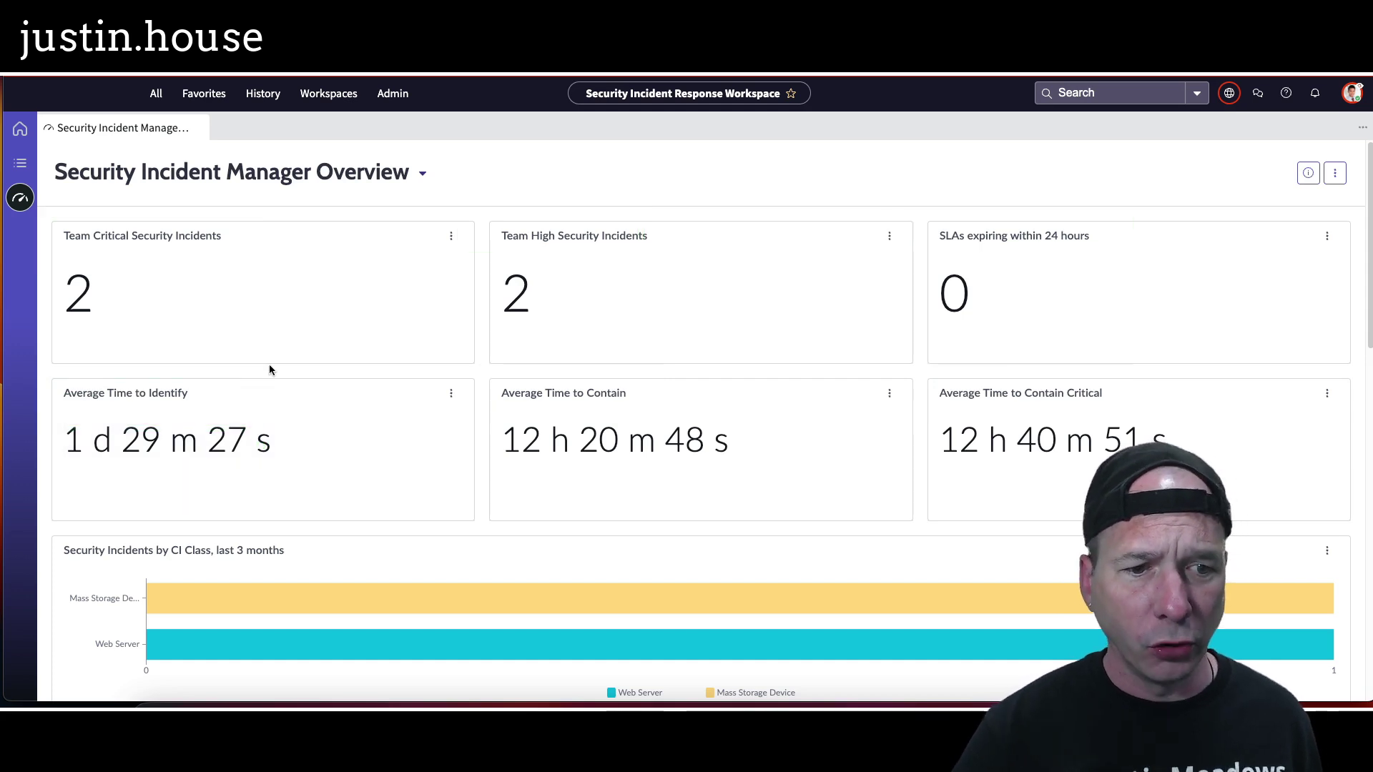
scroll(269, 363, "down", 6)
scroll(269, 365, "up", 1)
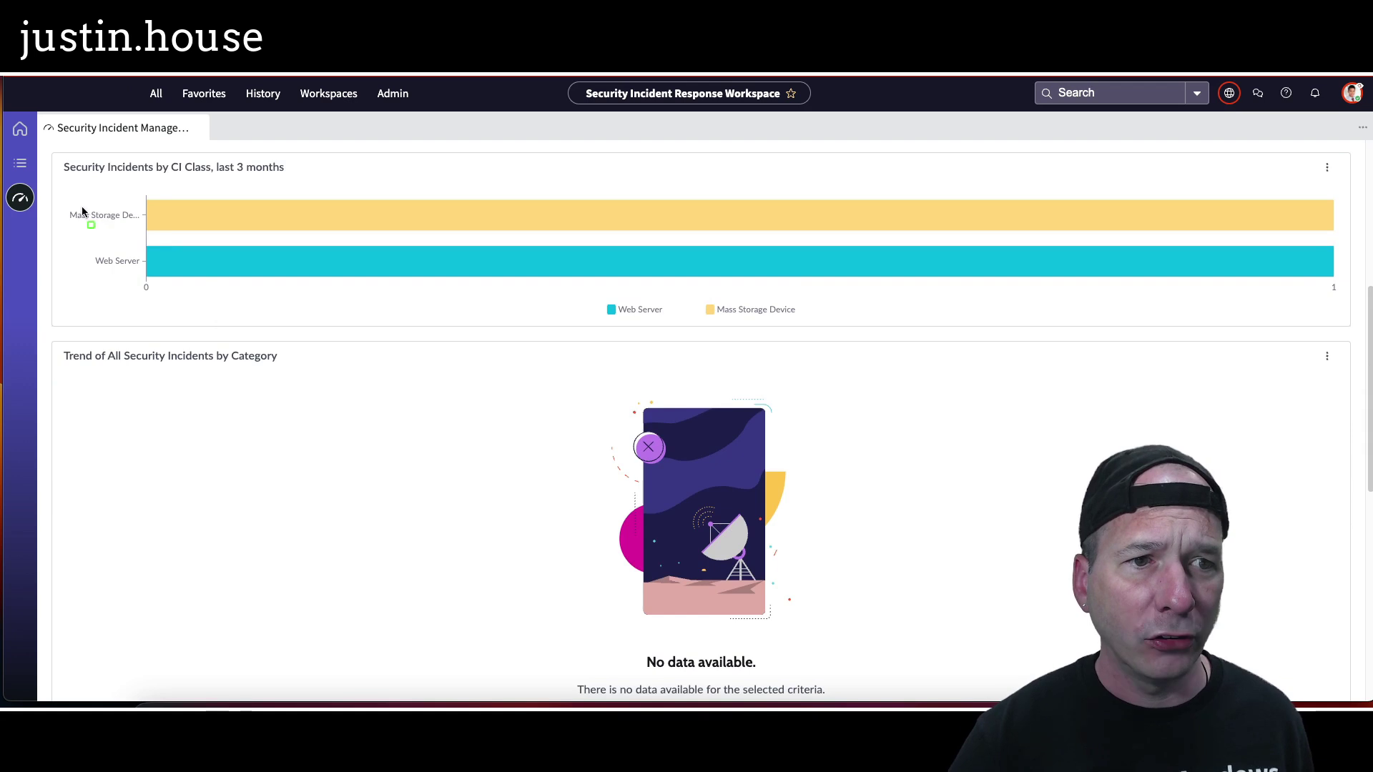
left_click_drag(57, 193, 167, 287)
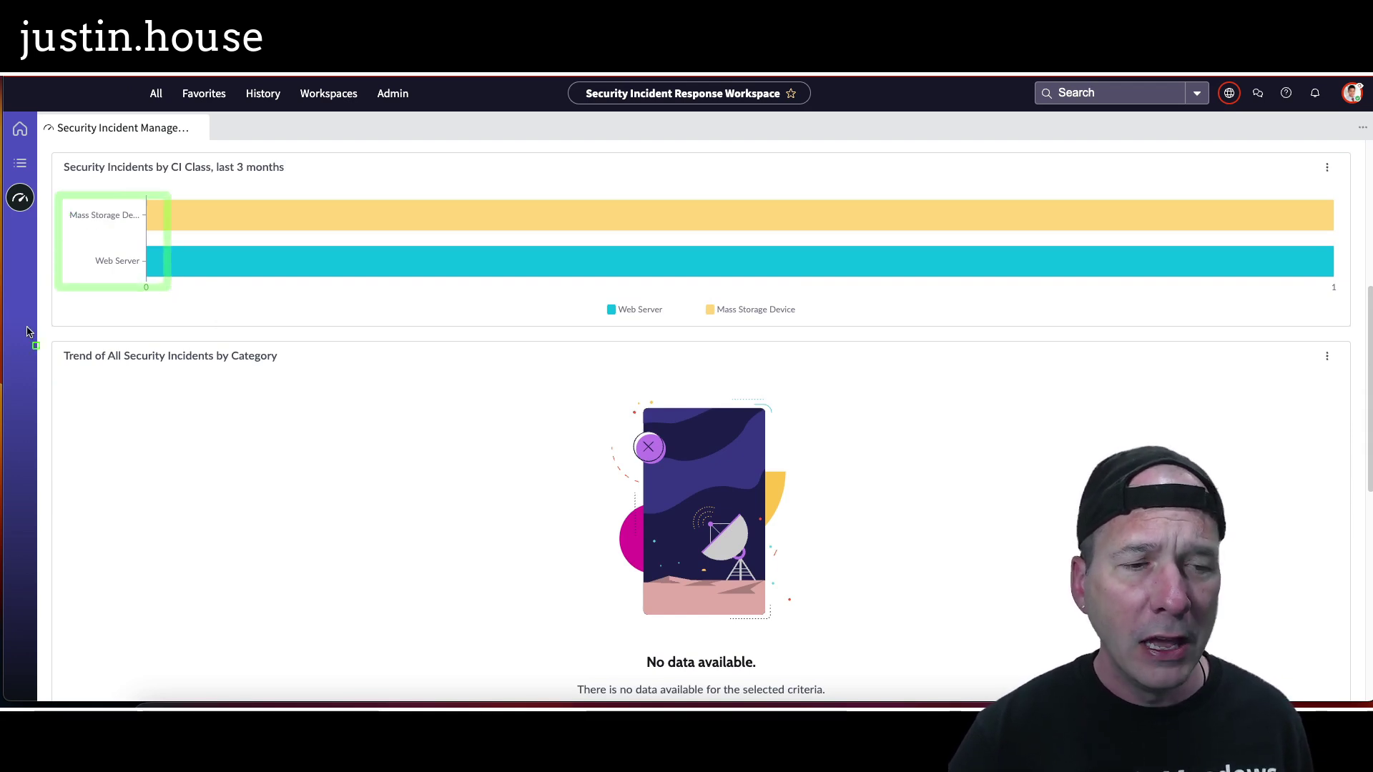
left_click_drag(49, 329, 359, 390)
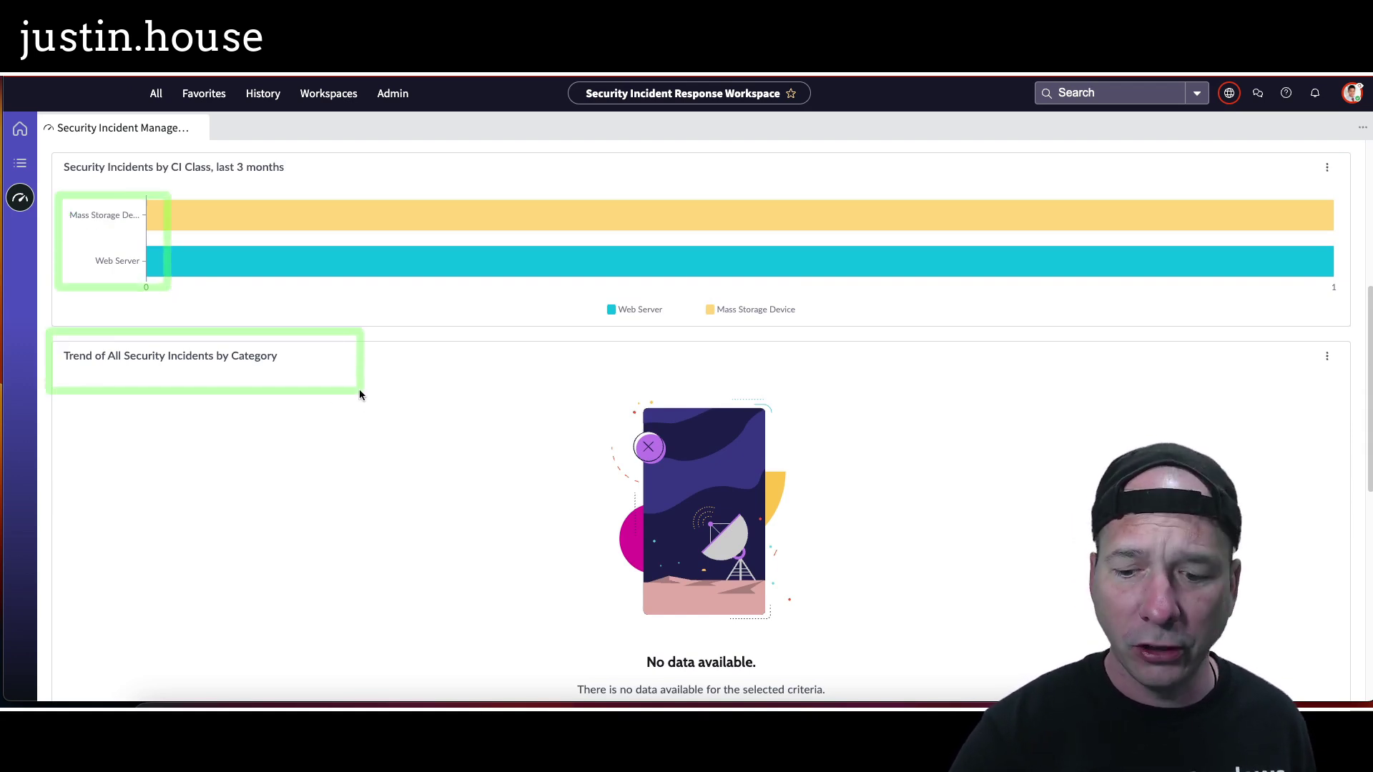
scroll(353, 398, "down", 2)
scroll(340, 423, "down", 5)
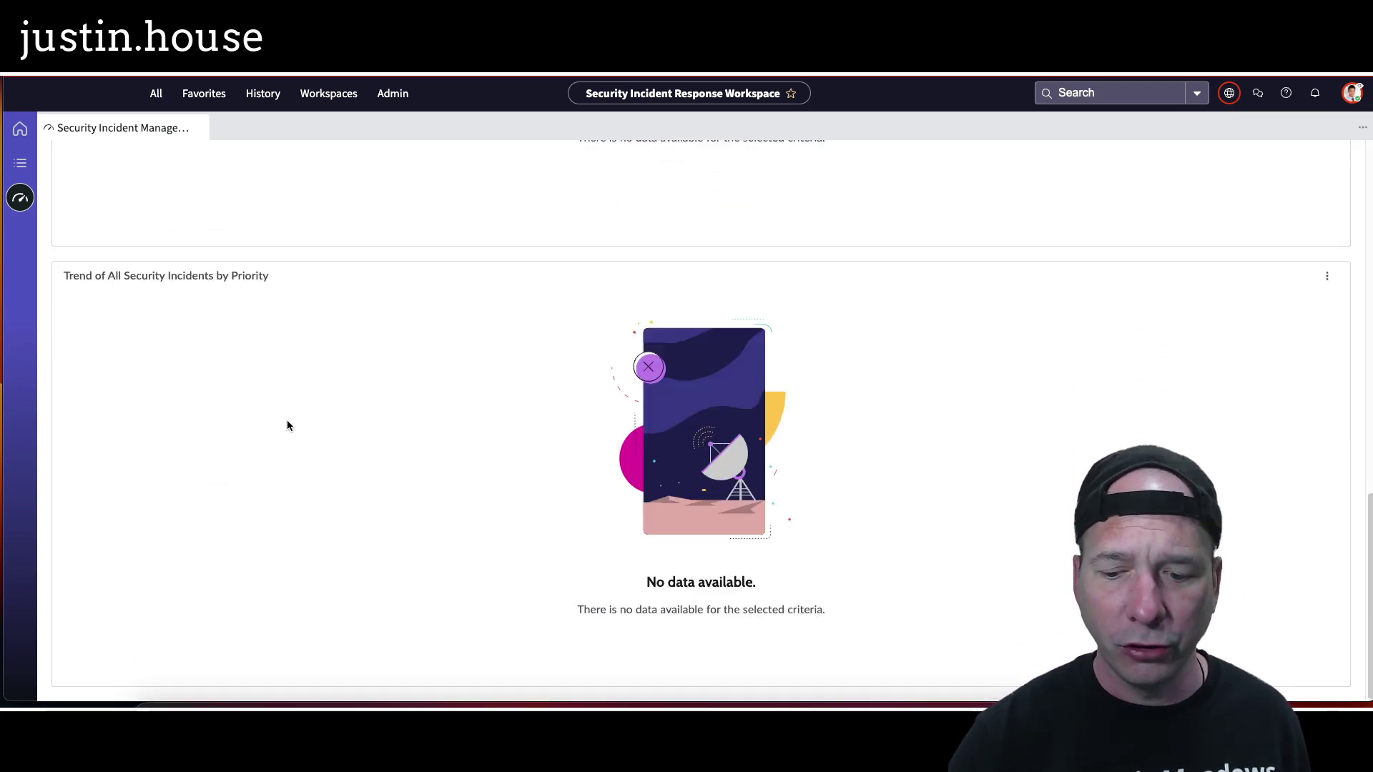
mouse_move(49, 250)
left_mouse_down()
mouse_move(159, 289)
mouse_move(309, 301)
left_mouse_up()
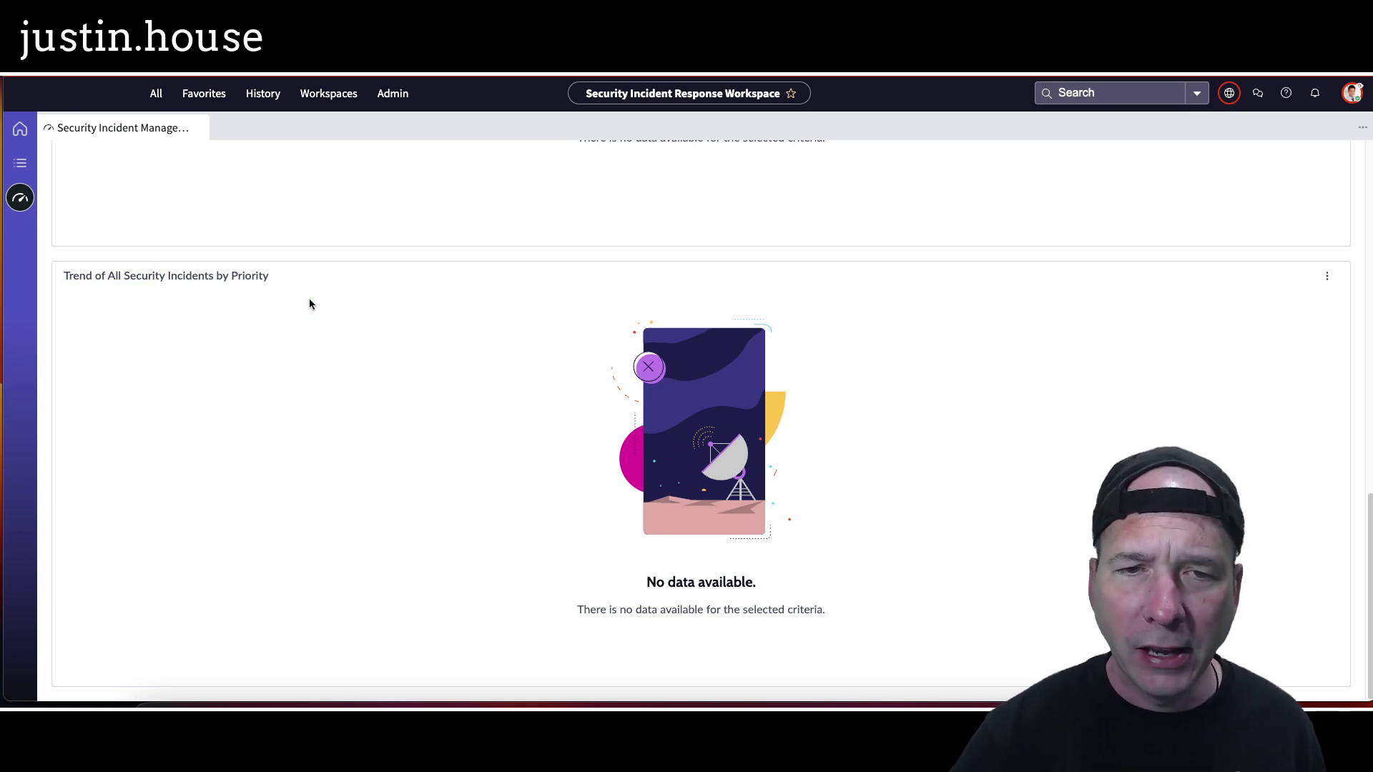
scroll(358, 336, "up", 10)
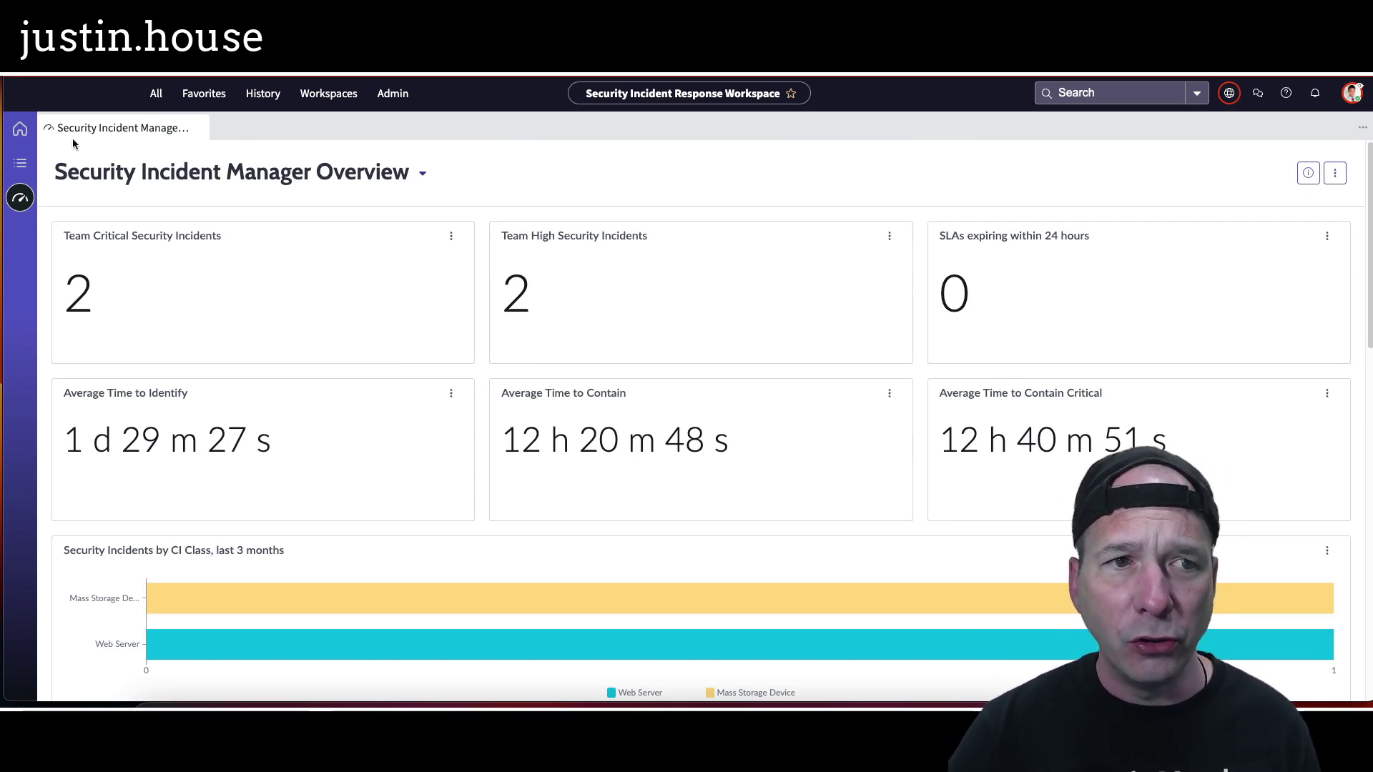
- Open the dashboard list and scroll to the CISO Dashboard entry
left_click(422, 173)
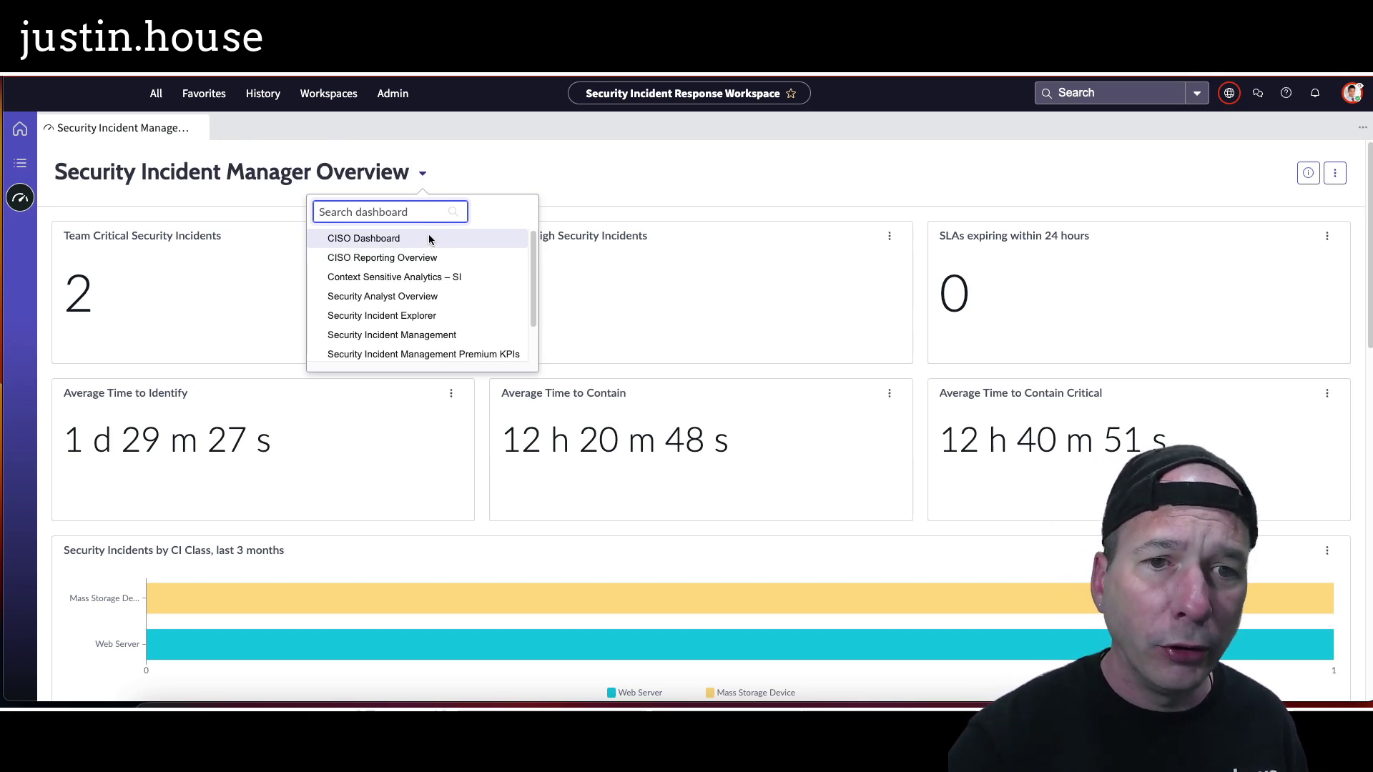
scroll(433, 261, "down", 2)
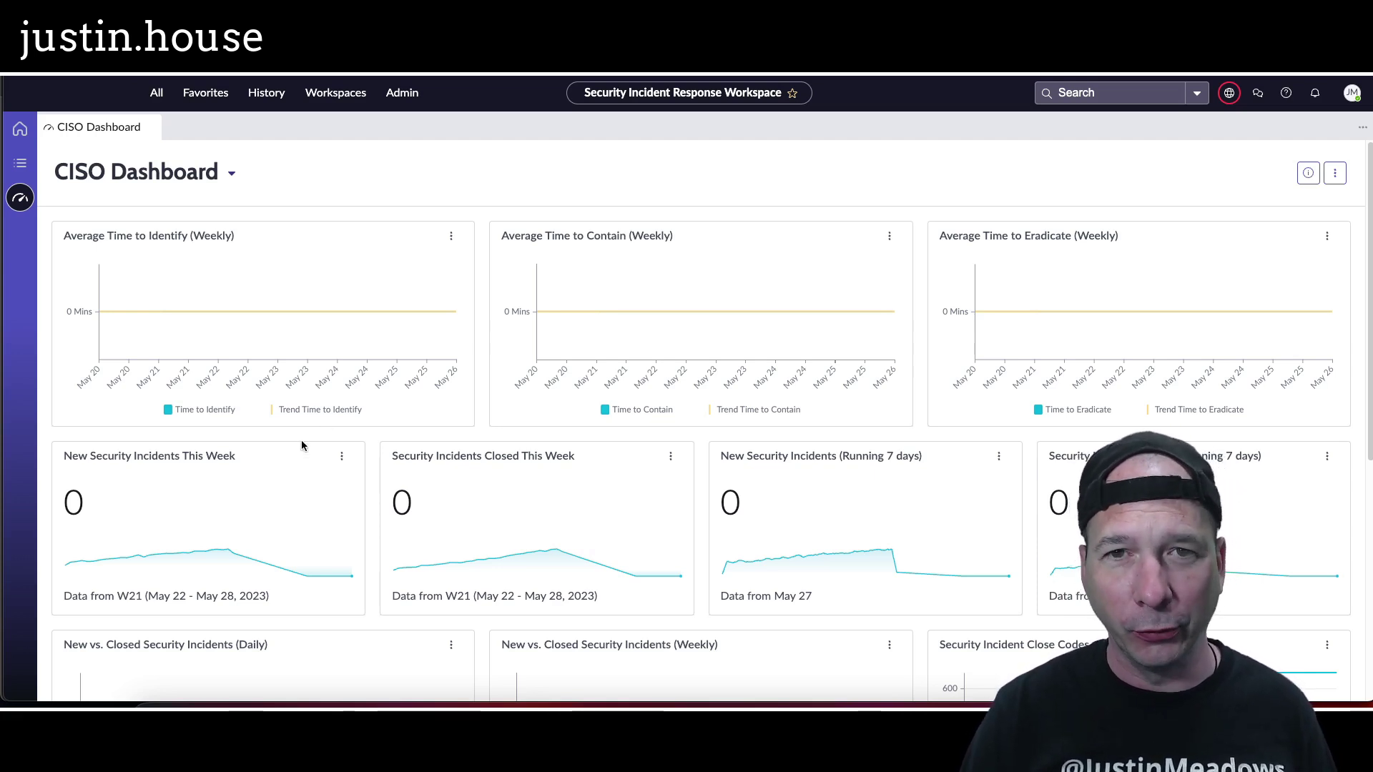
scroll(351, 408, "down", 3)
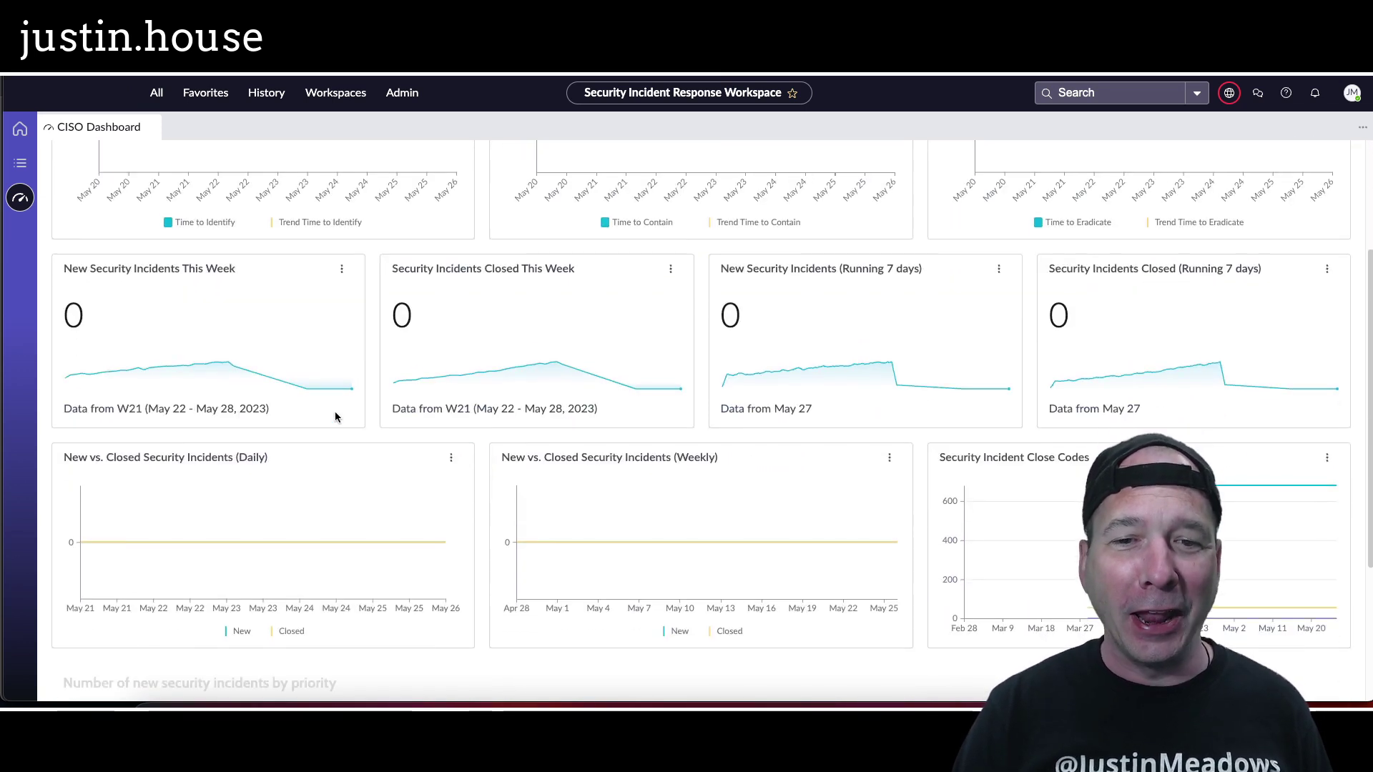
scroll(336, 416, "down", 2)
scroll(336, 417, "down", 1)
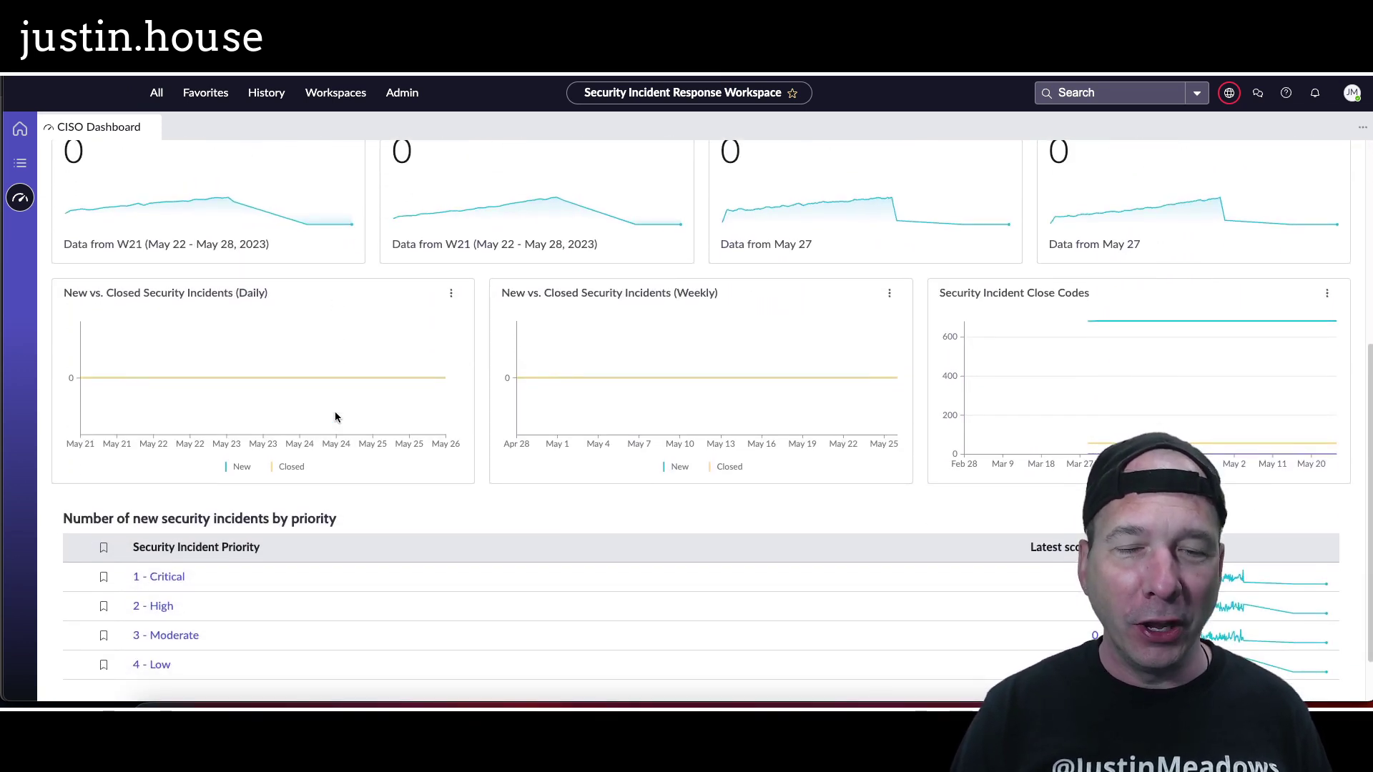
scroll(335, 417, "down", 2)
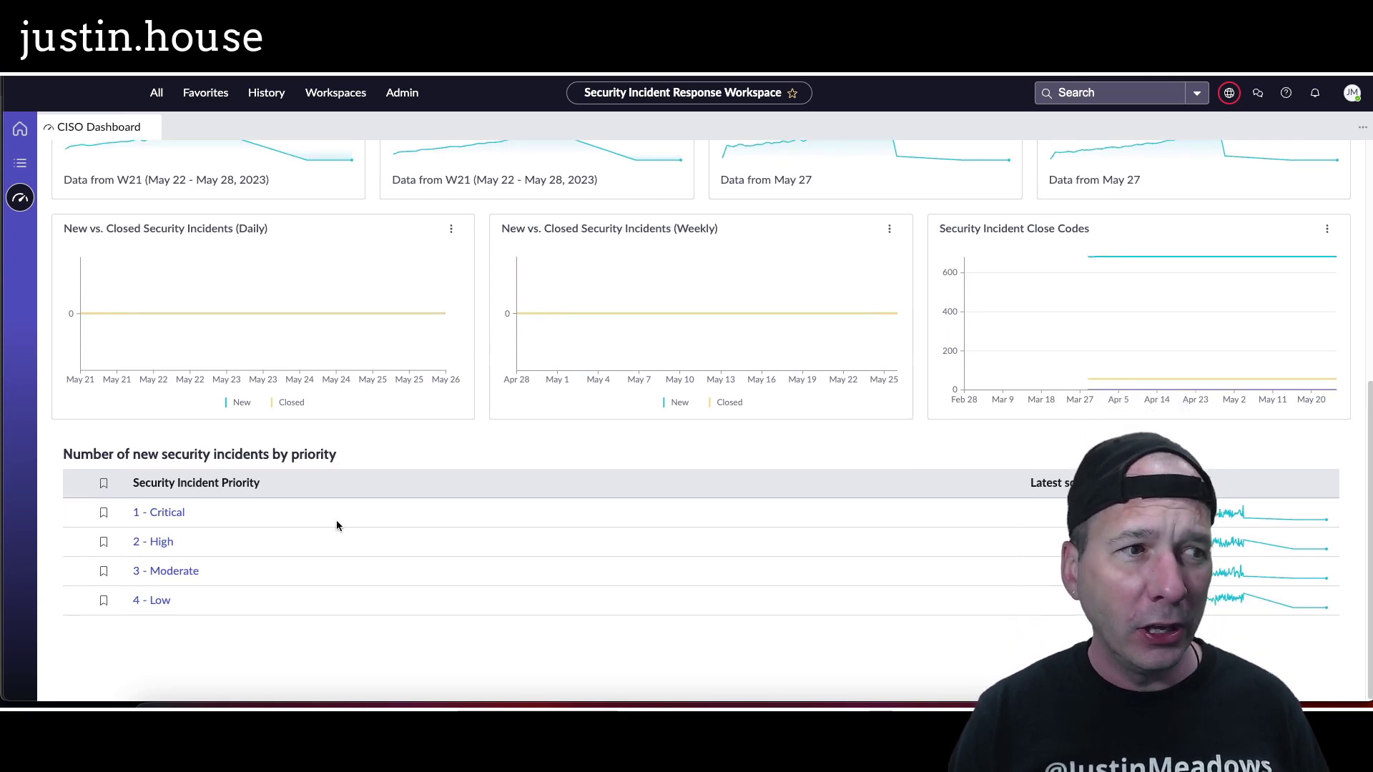
scroll(336, 526, "up", 5)
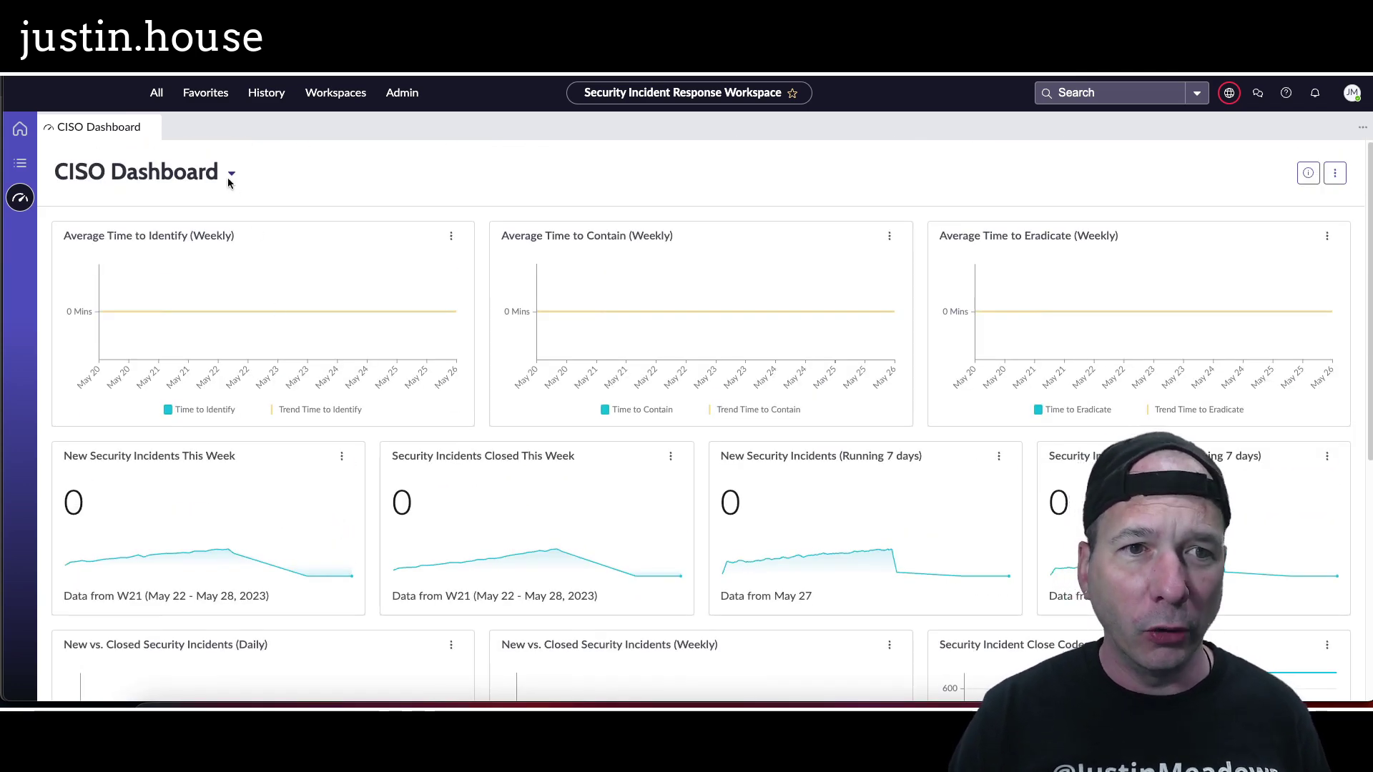
- Open CISO Reporting Overview and scroll through its populated weekly incident charts
left_click(231, 175)
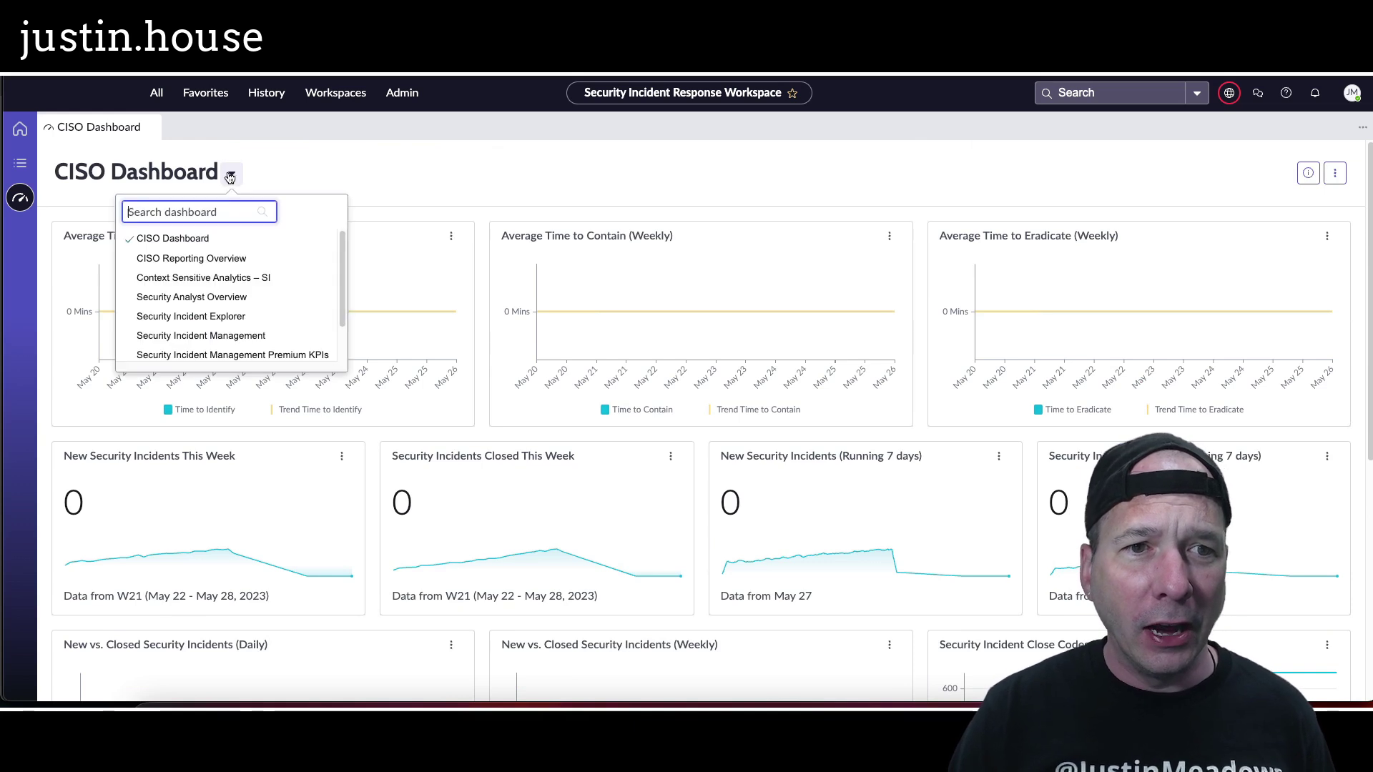
left_click(224, 260)
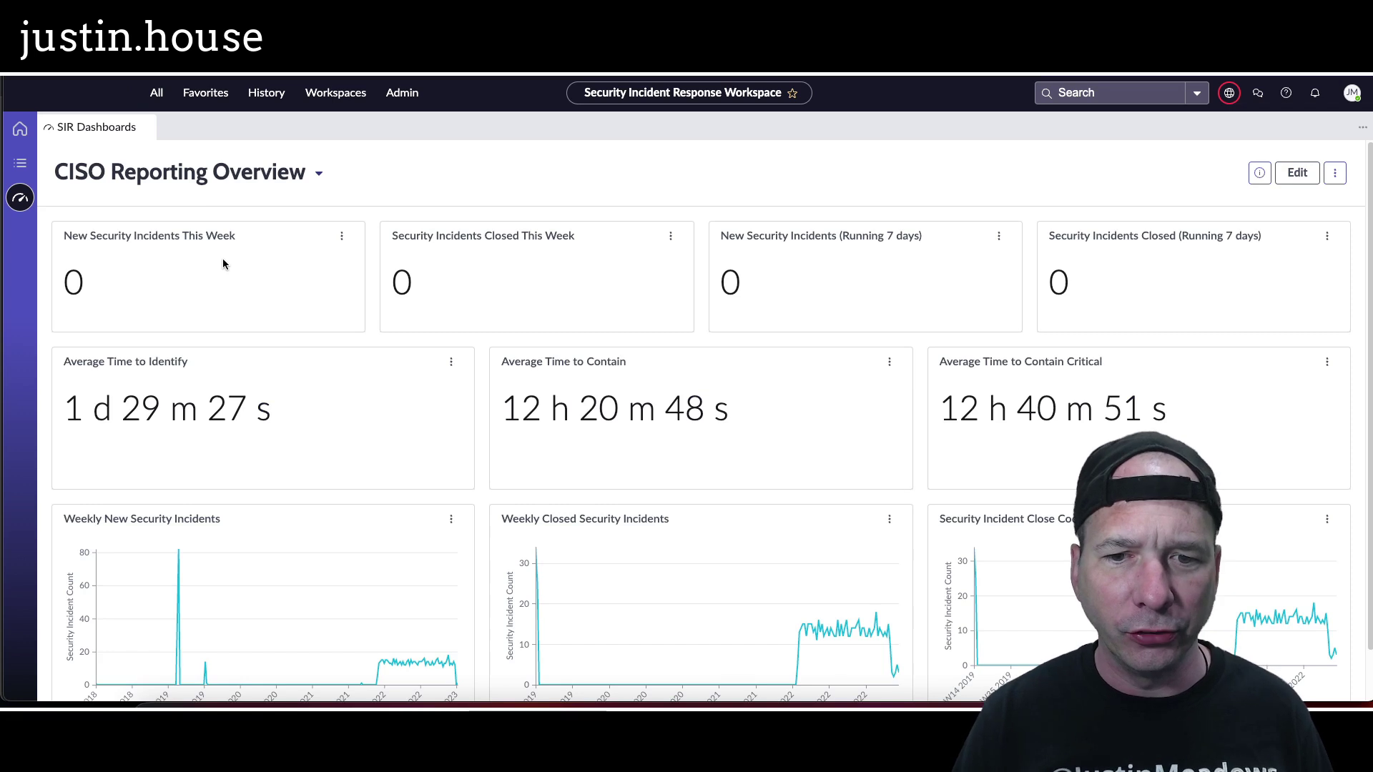
scroll(191, 276, "down", 1)
scroll(191, 275, "down", 1)
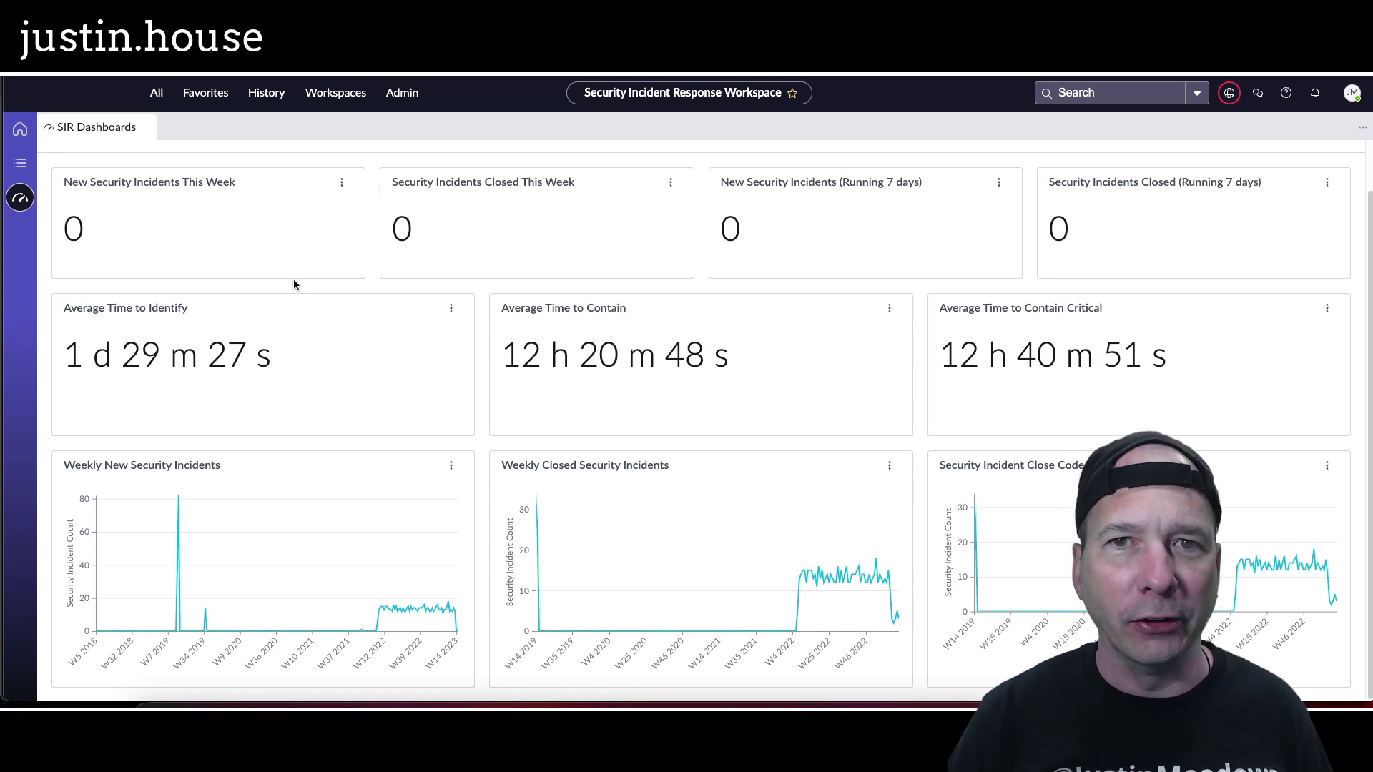
scroll(293, 285, "up", 1)
- Open Security Incident Manager Overview and scroll through its CI class and trend charts
left_click(318, 173)
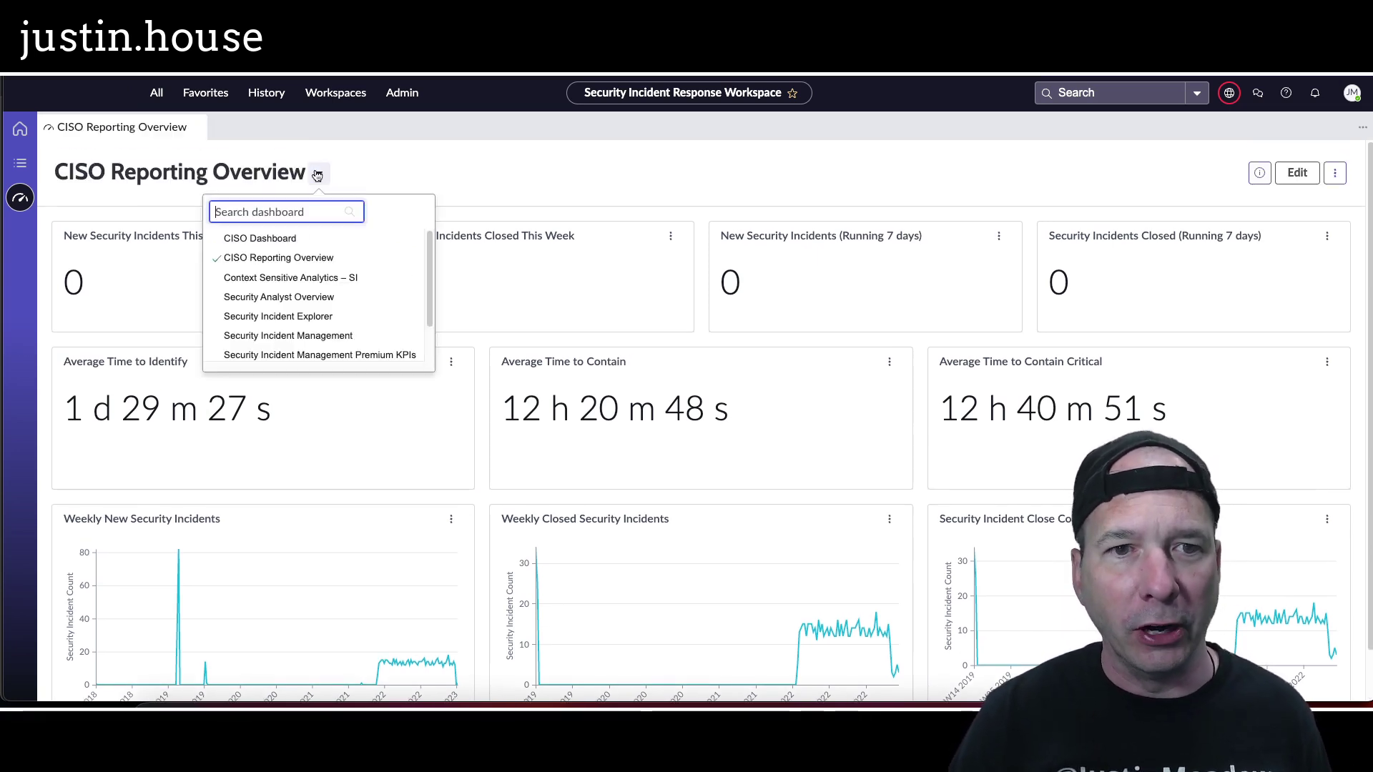
scroll(354, 326, "down", 1)
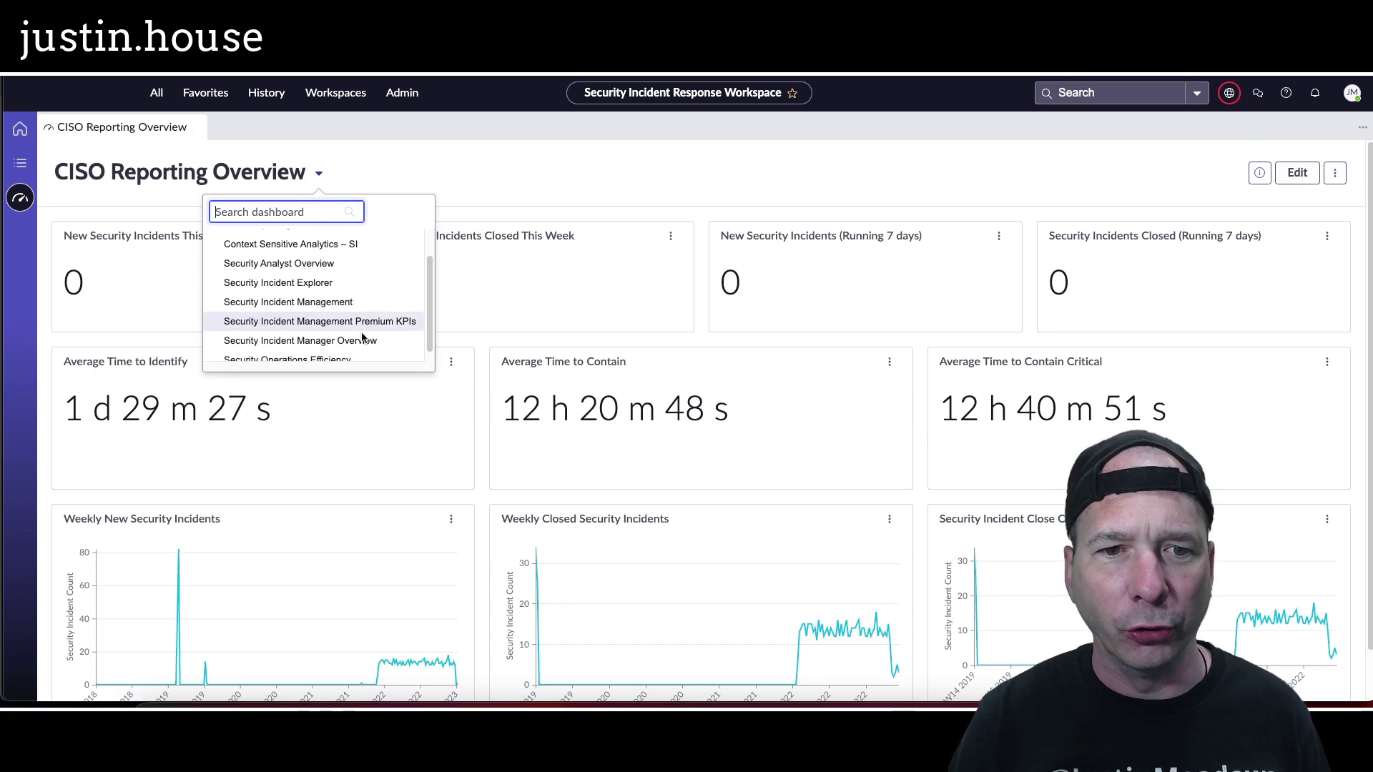
left_click(359, 342)
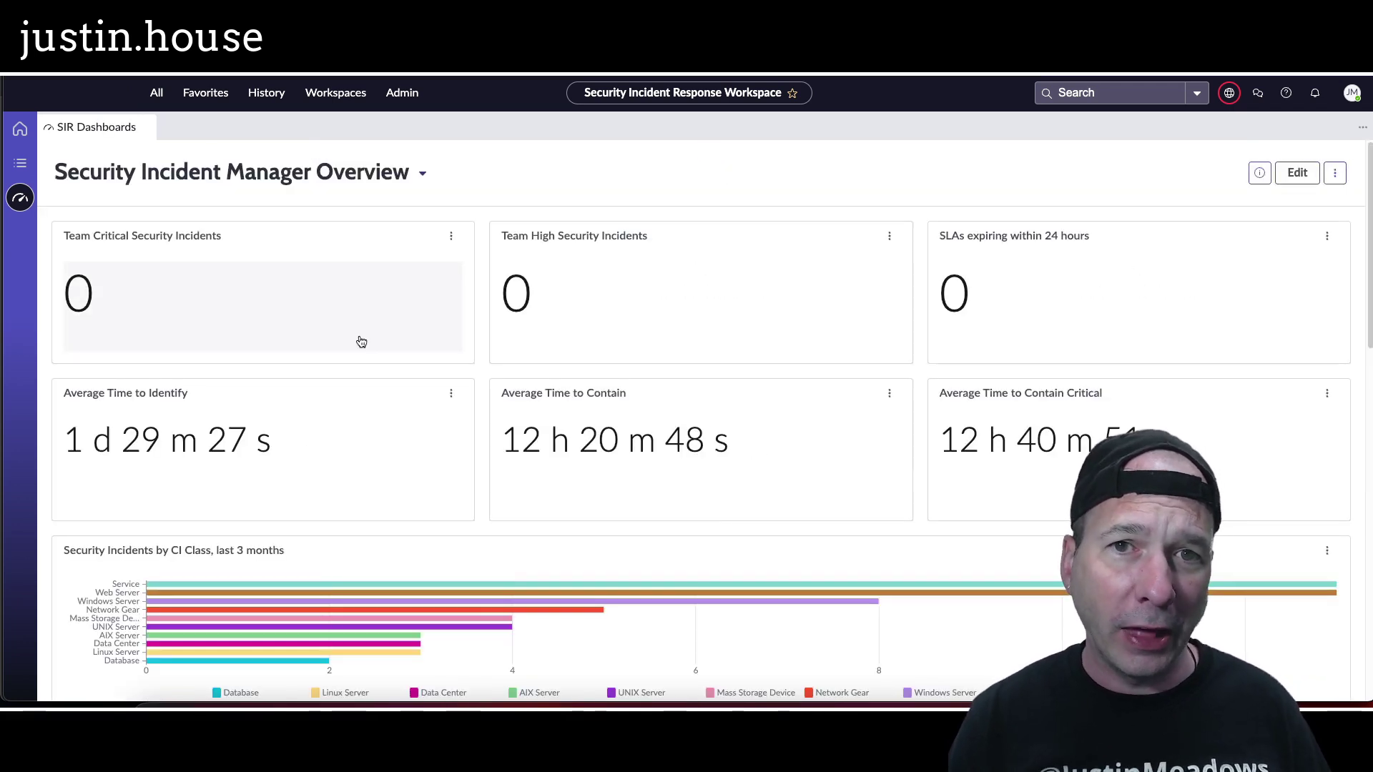
scroll(380, 220, "down", 2)
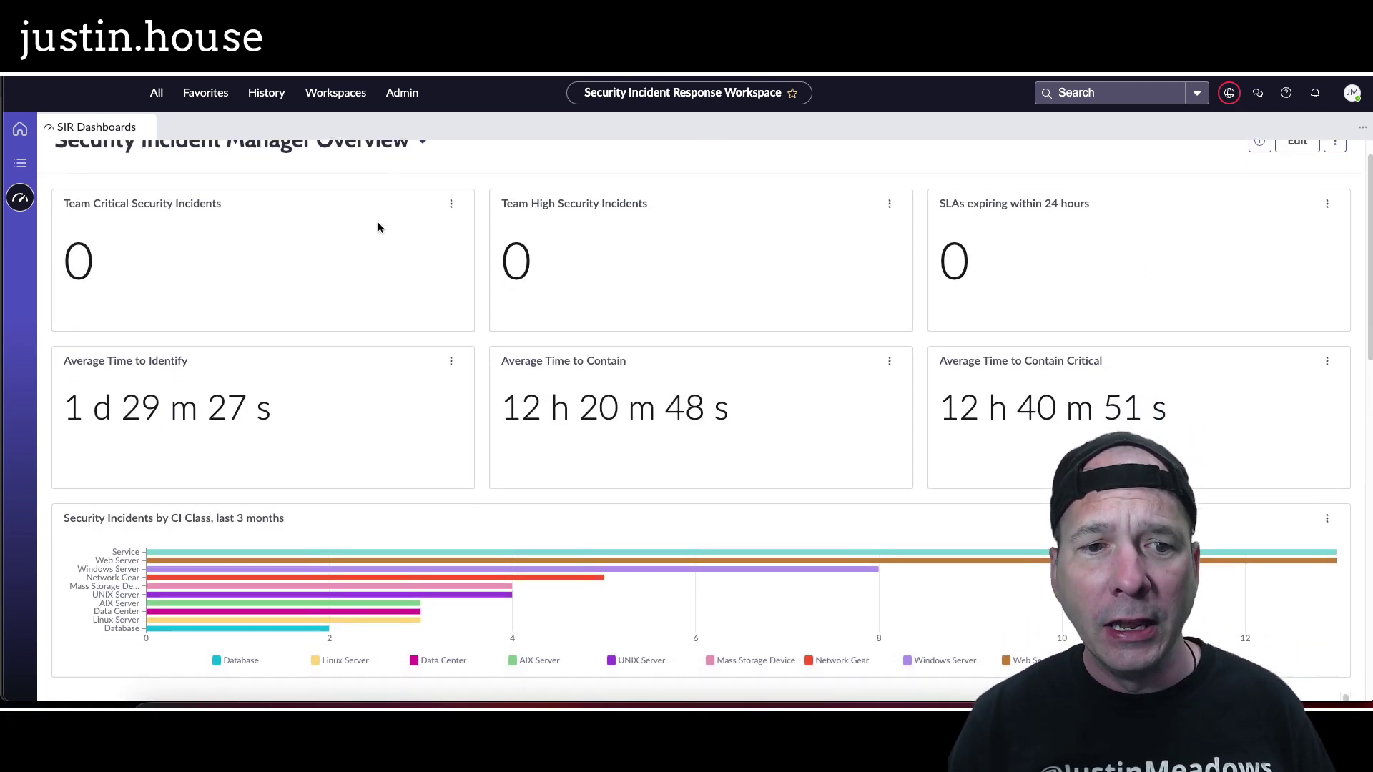
scroll(349, 272, "down", 4)
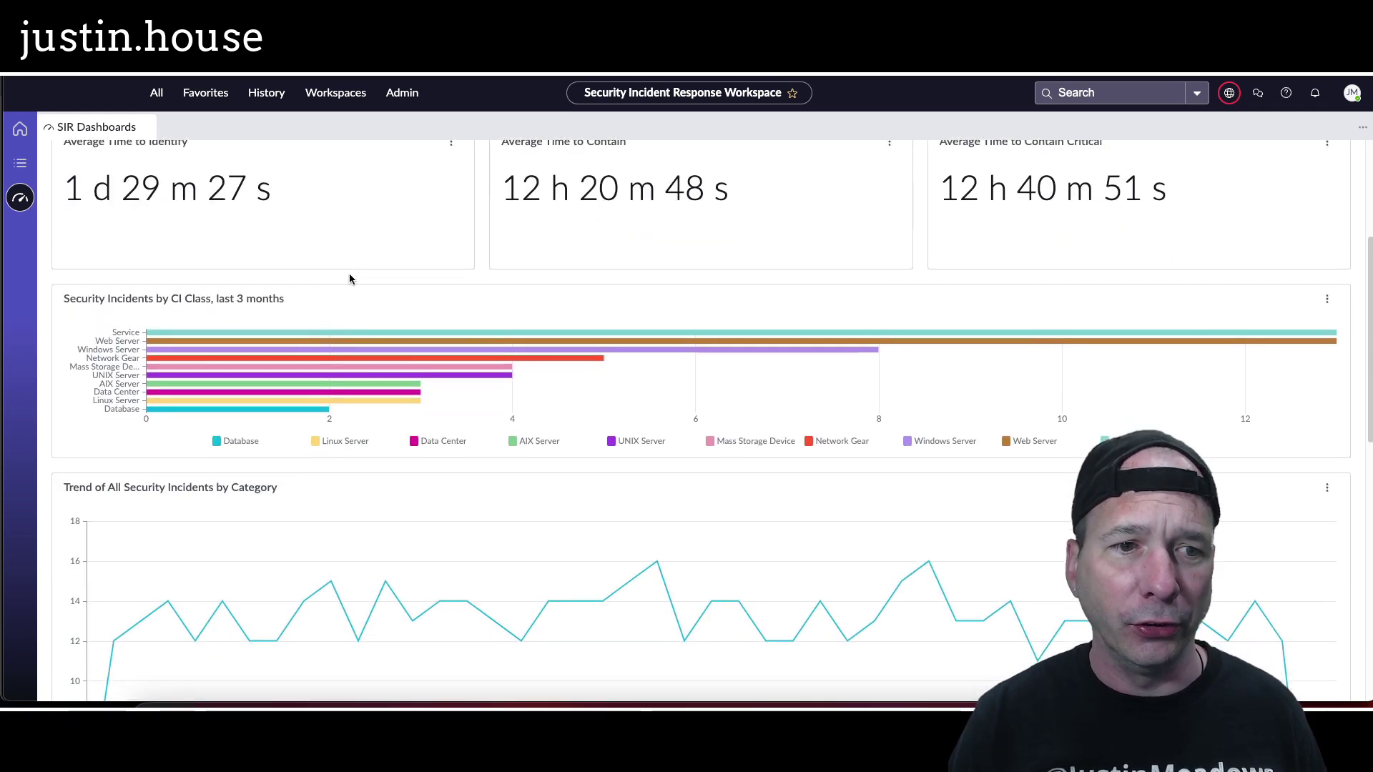
scroll(349, 275, "down", 6)
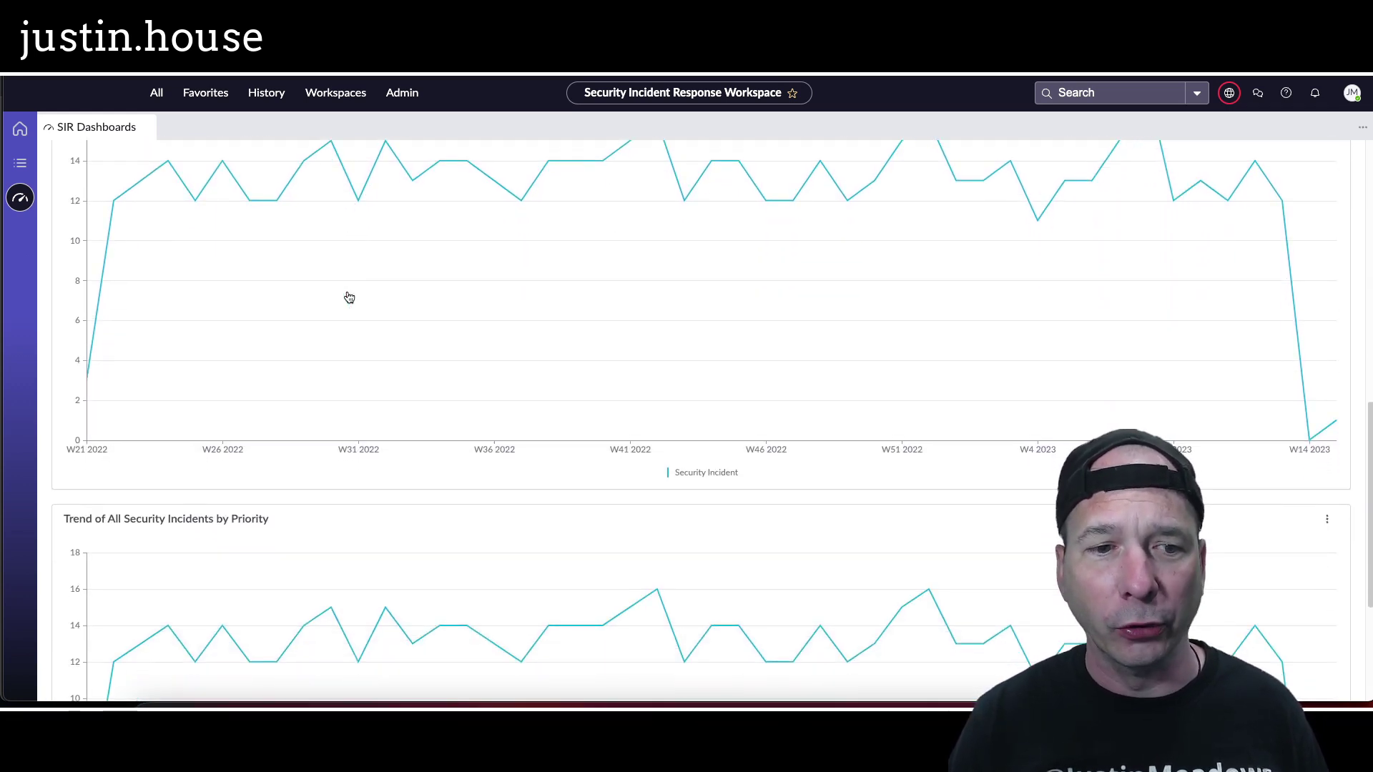
scroll(346, 311, "up", 5)
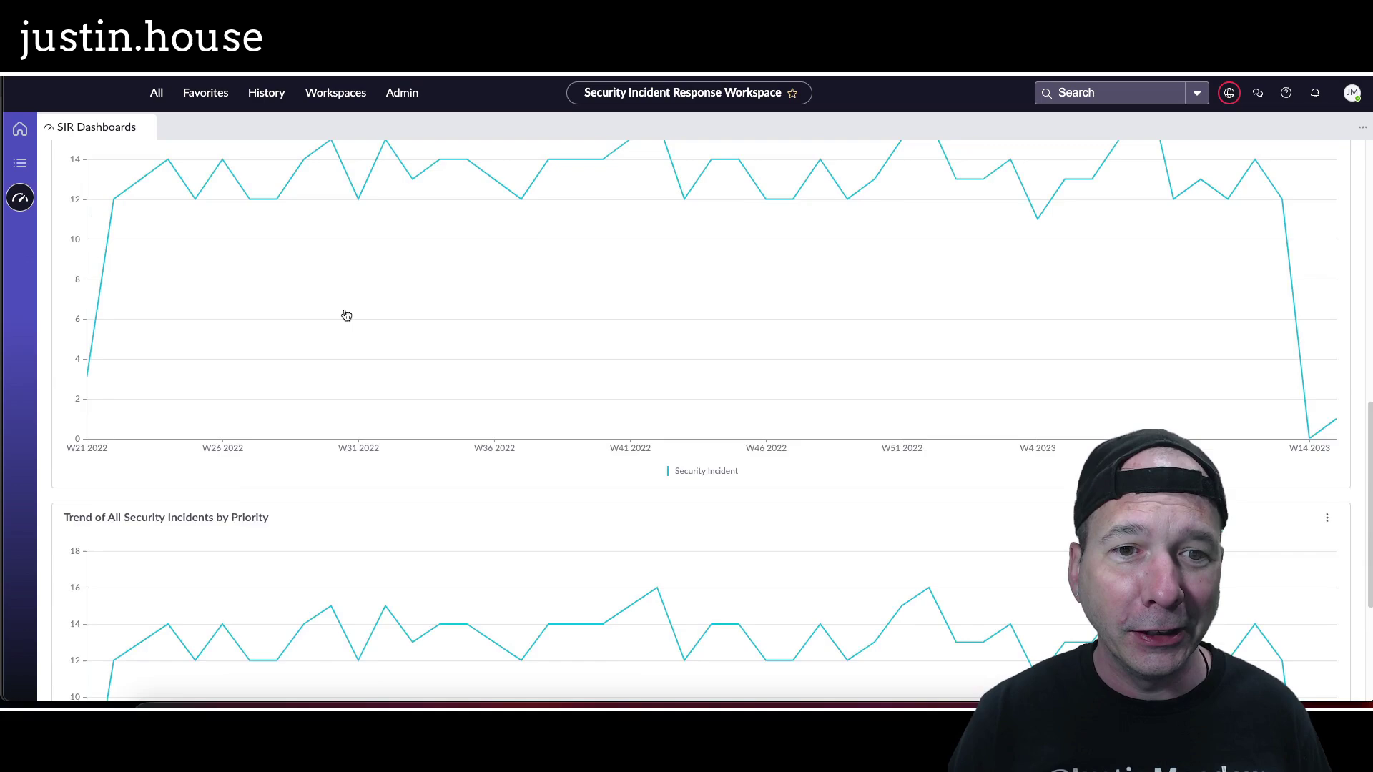
scroll(346, 315, "up", 4)
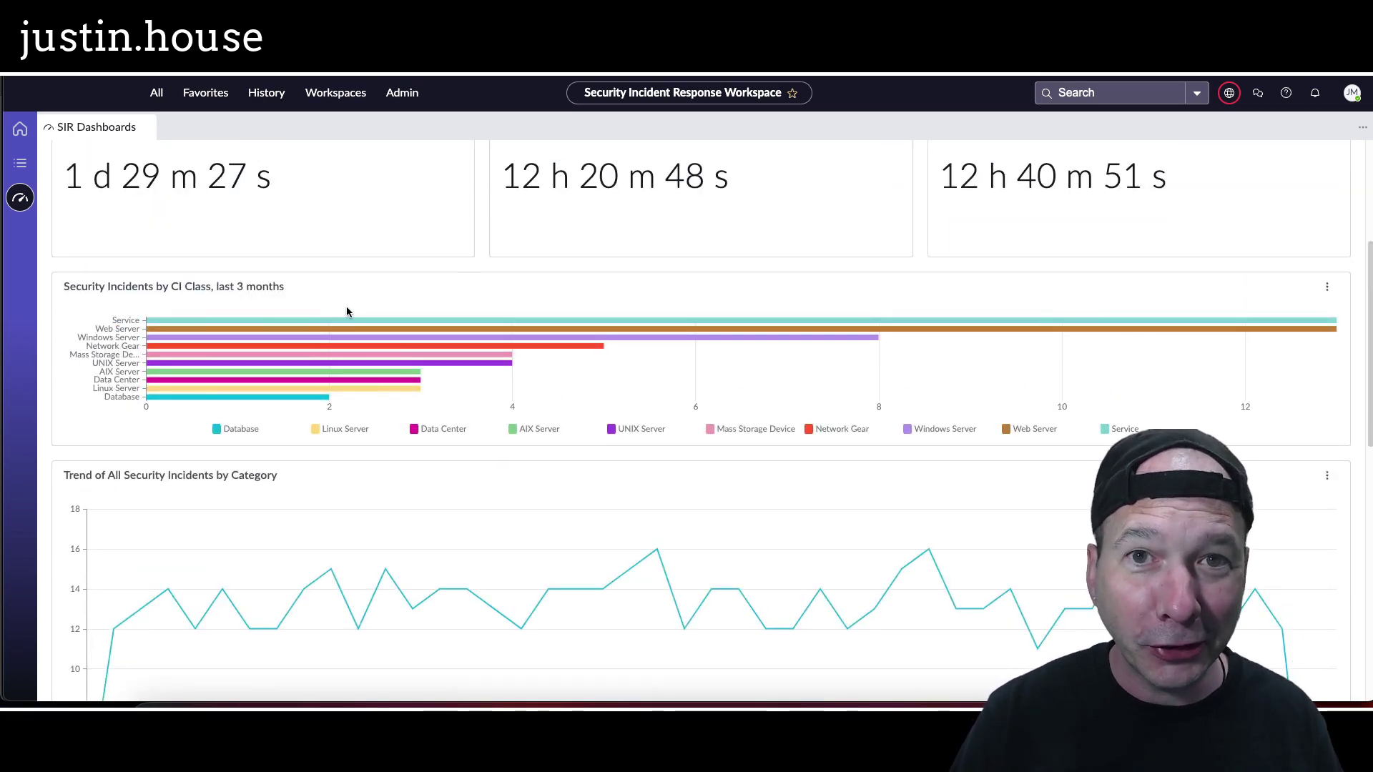